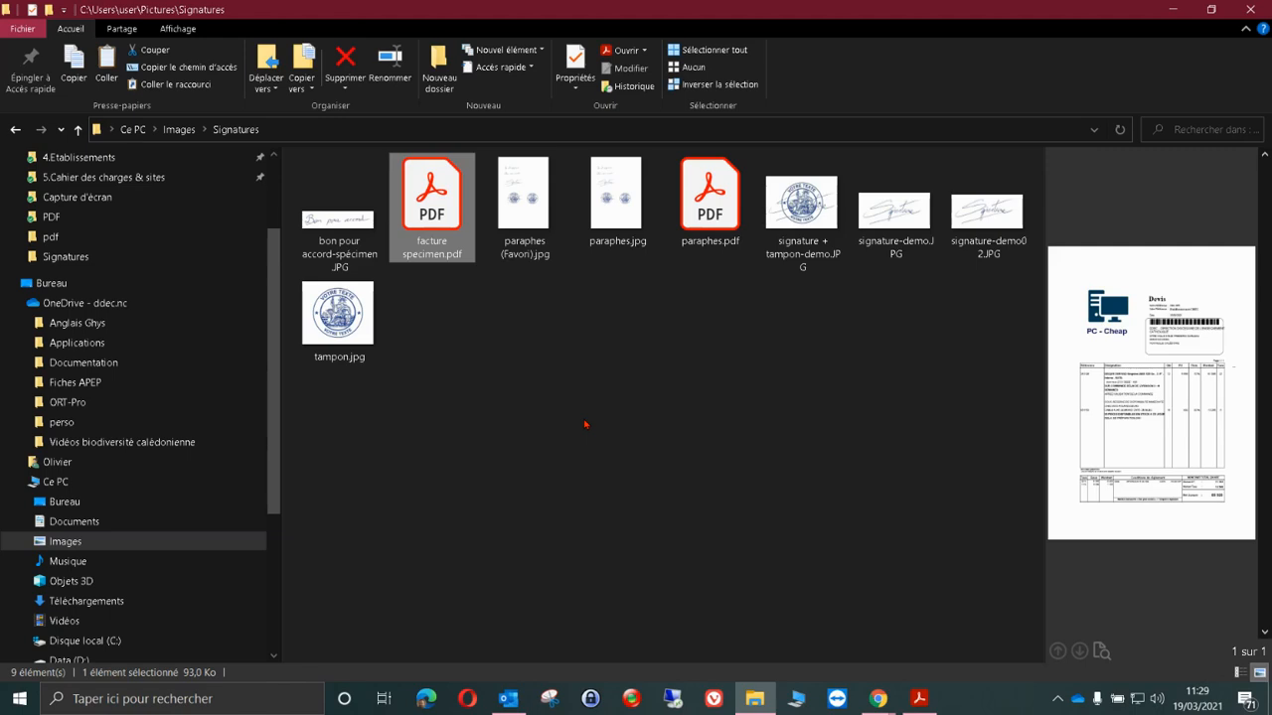
- Open facture specimen.pdf from the Signatures folder with Adobe Acrobat Reader DC
double_click(434, 202)
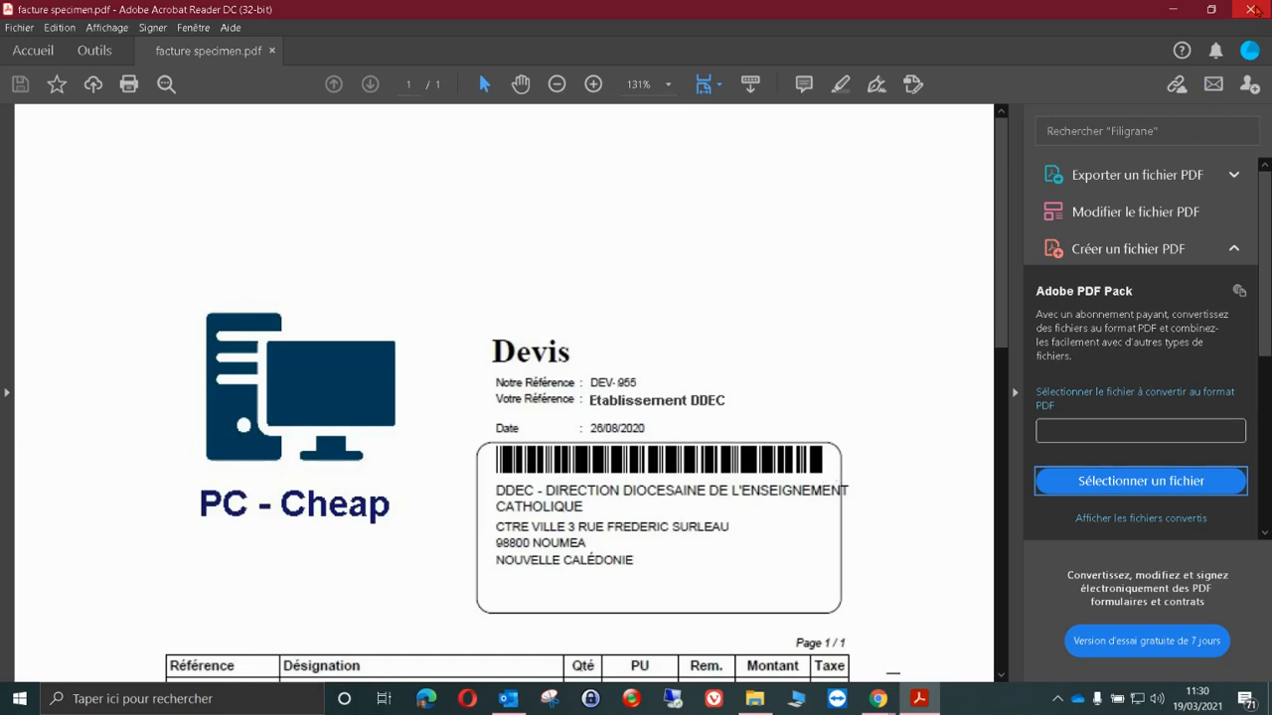
click(1250, 9)
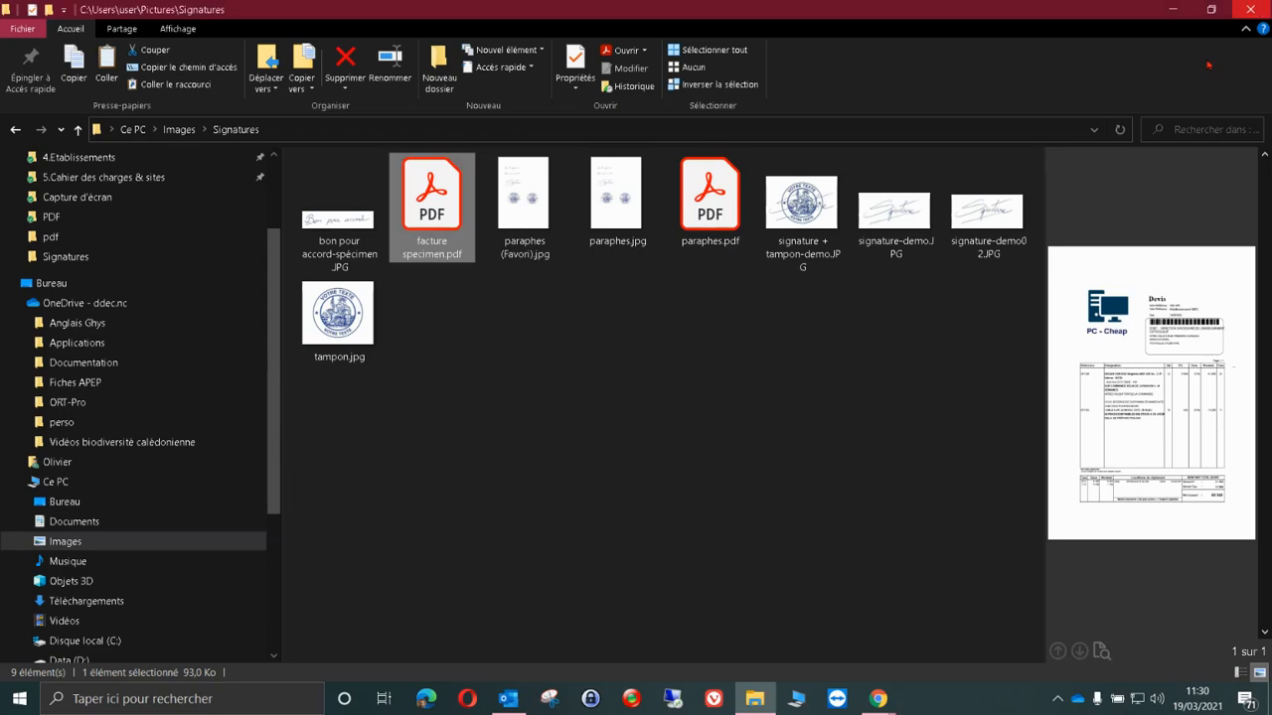
right_click(444, 219)
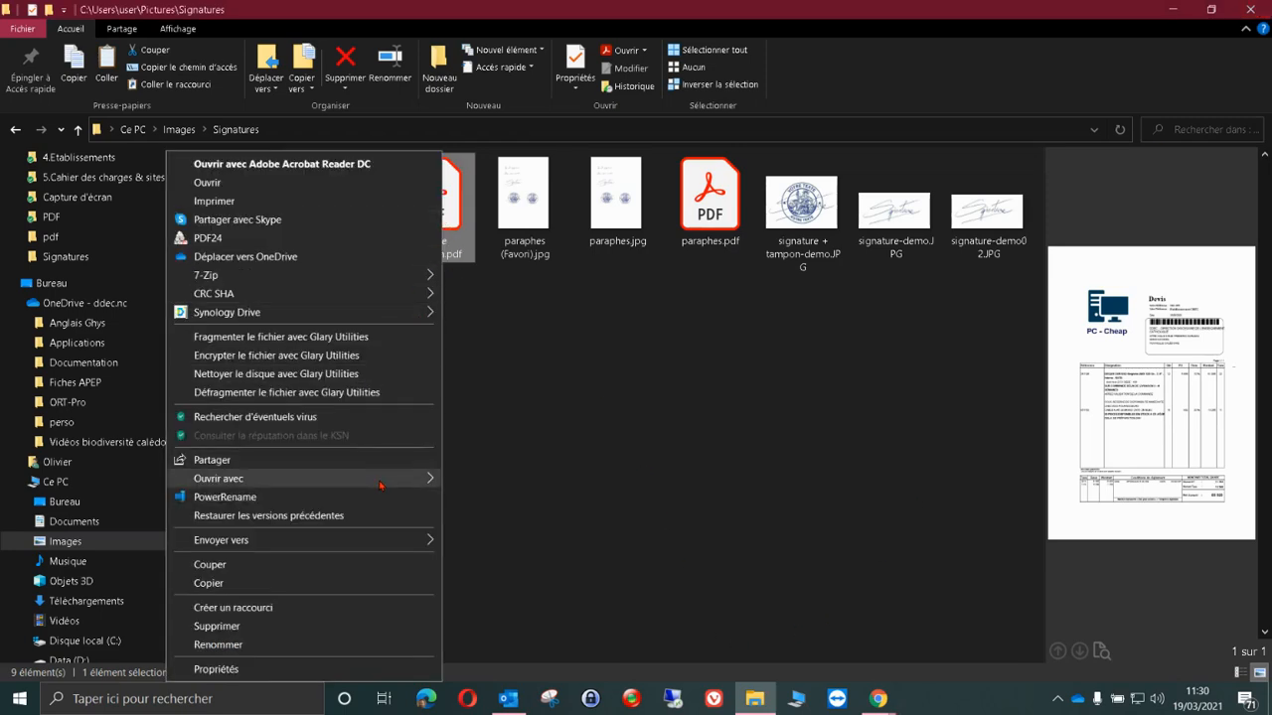
mouse_move(382, 485)
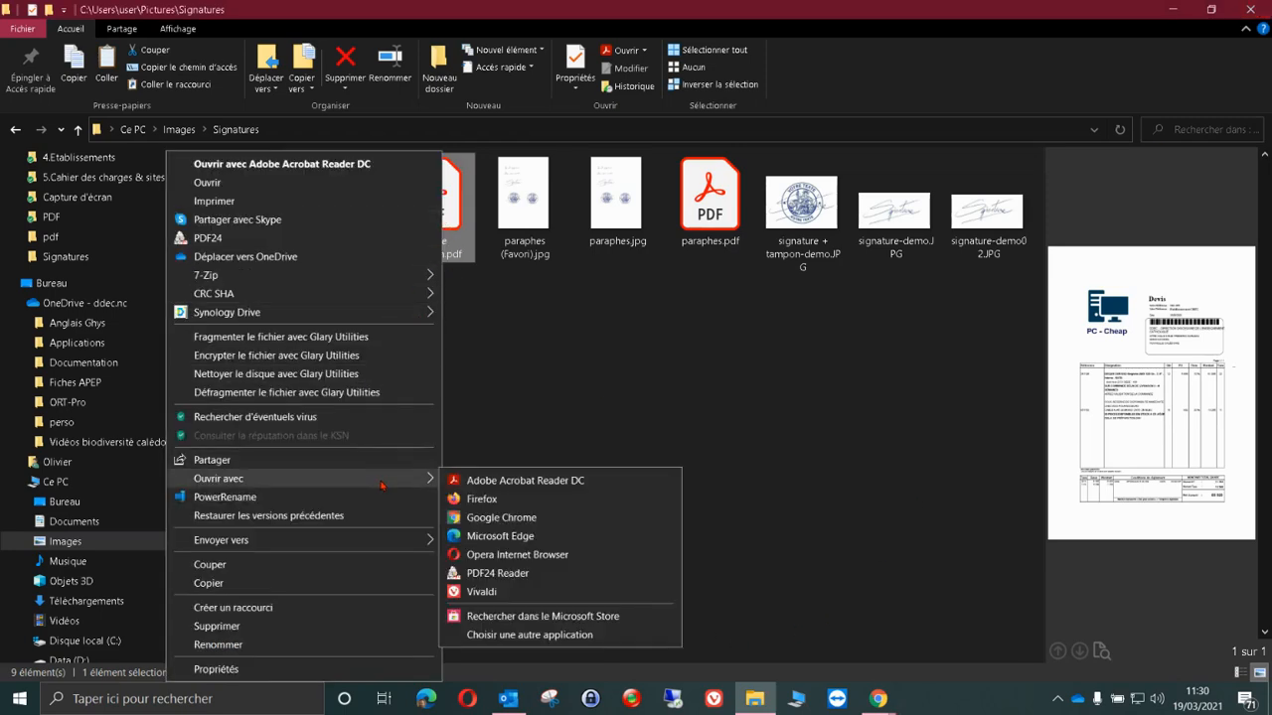
click(502, 482)
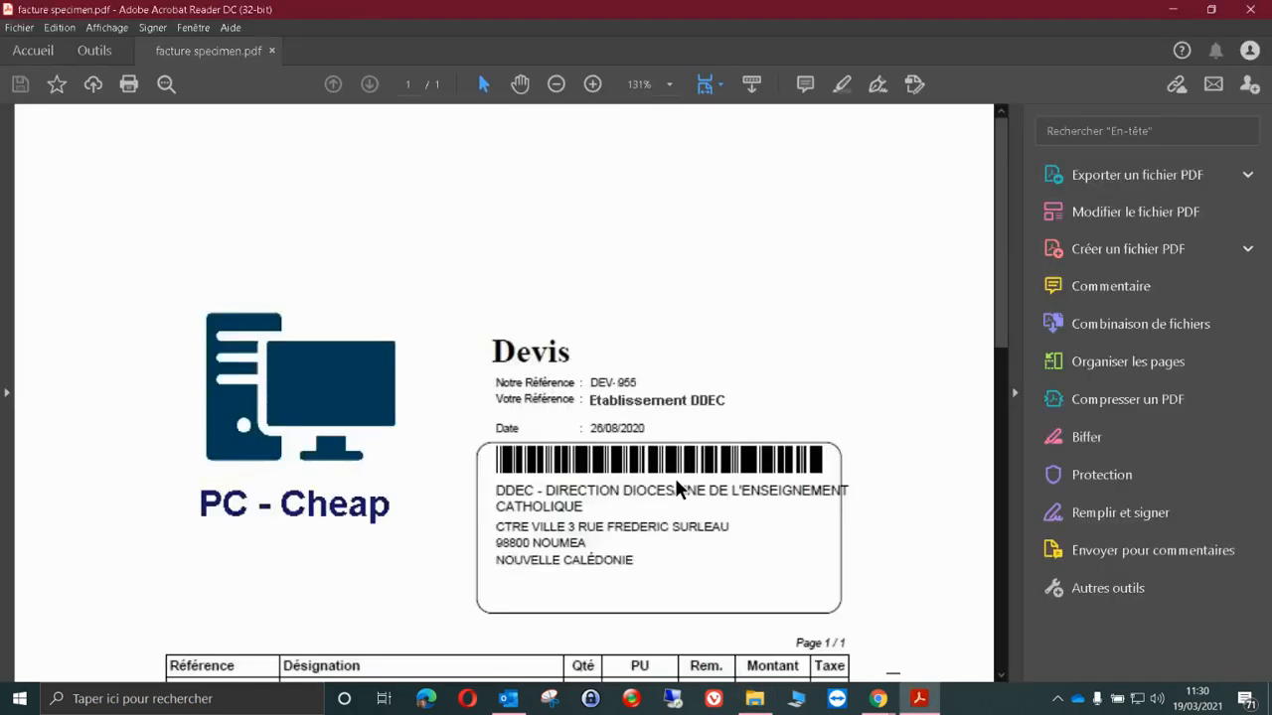
- Open the quote in the Remplir et signer tool, choosing to fill in and sign it yourself
scroll(676, 481, down, 2)
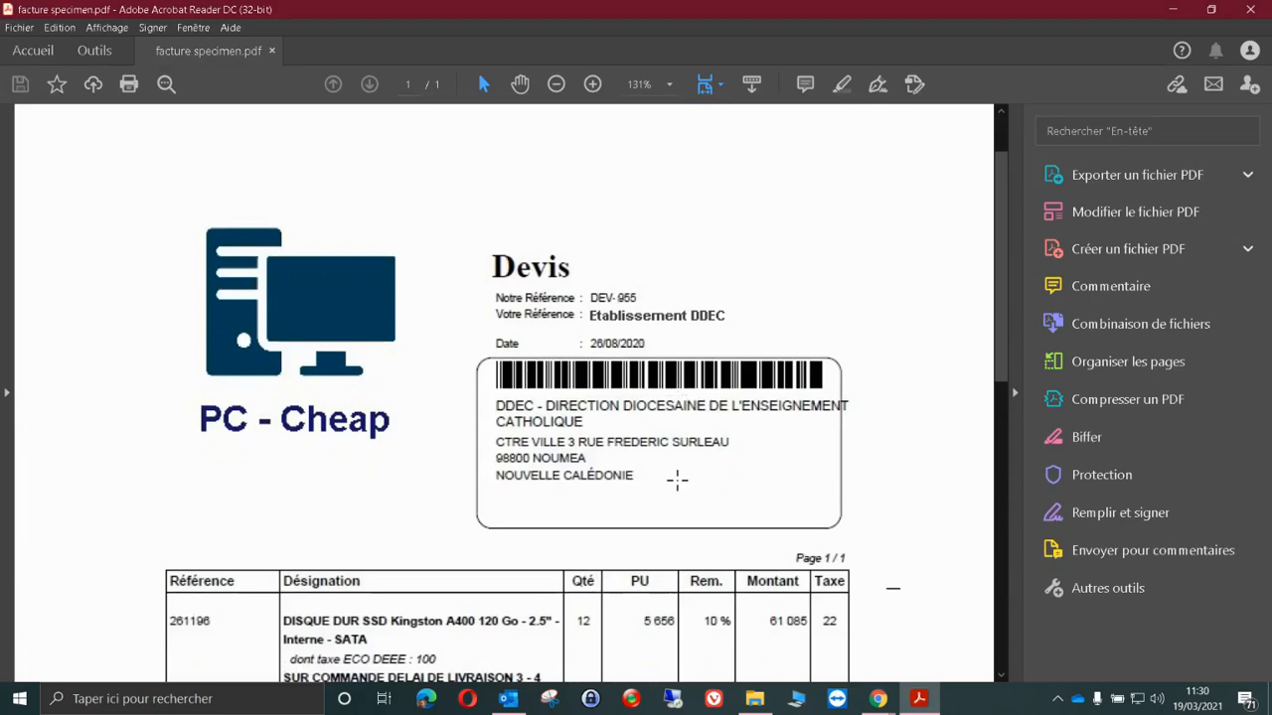
scroll(676, 482, down, 1)
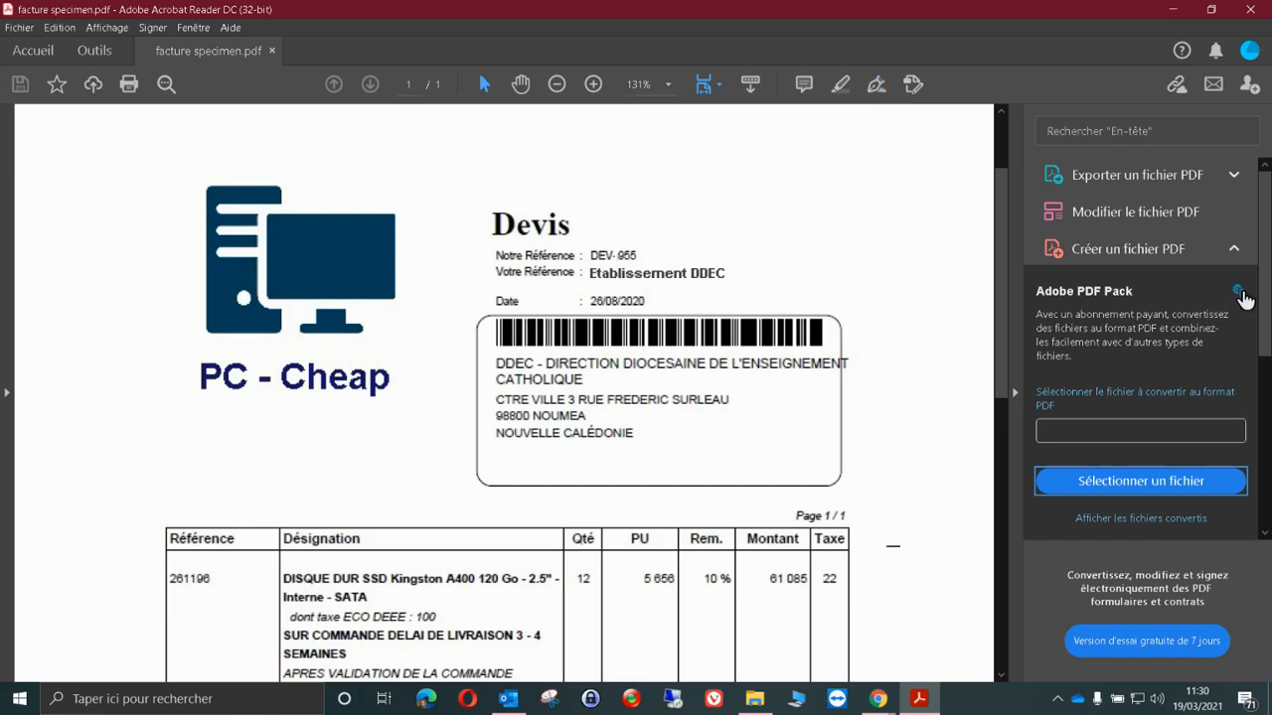
drag(1268, 287, 1265, 507)
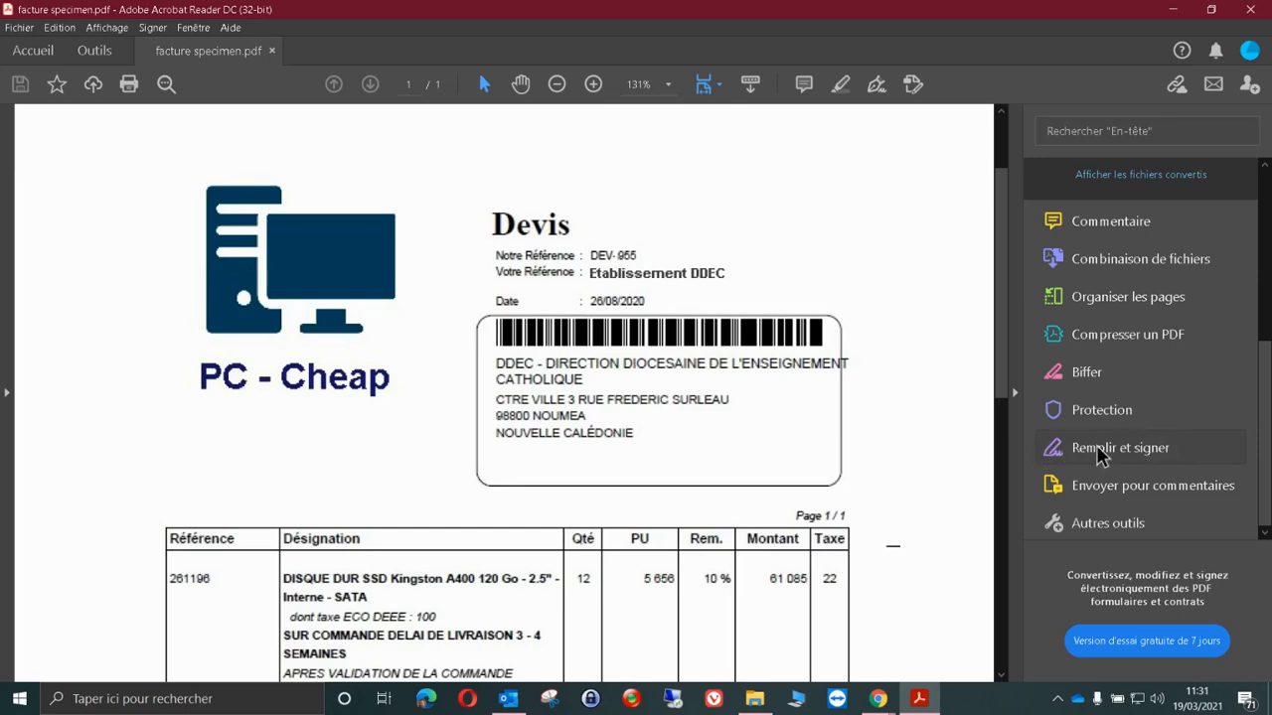
click(1100, 449)
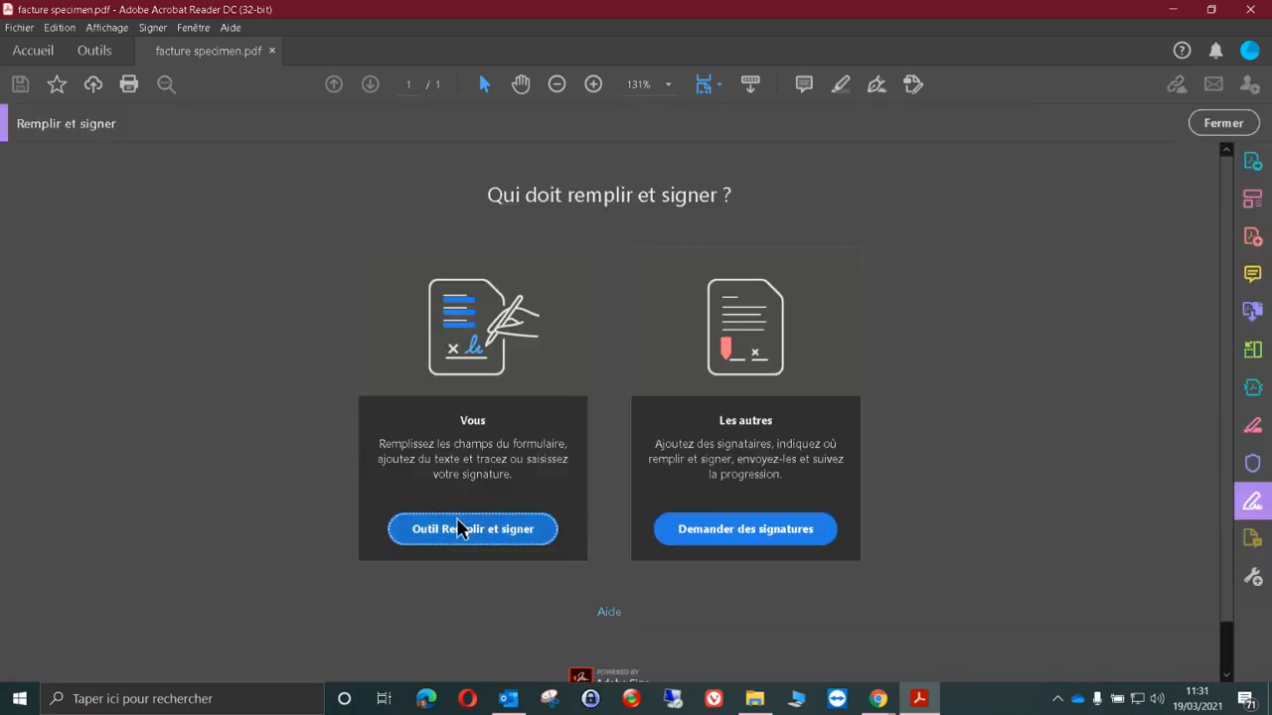
click(503, 540)
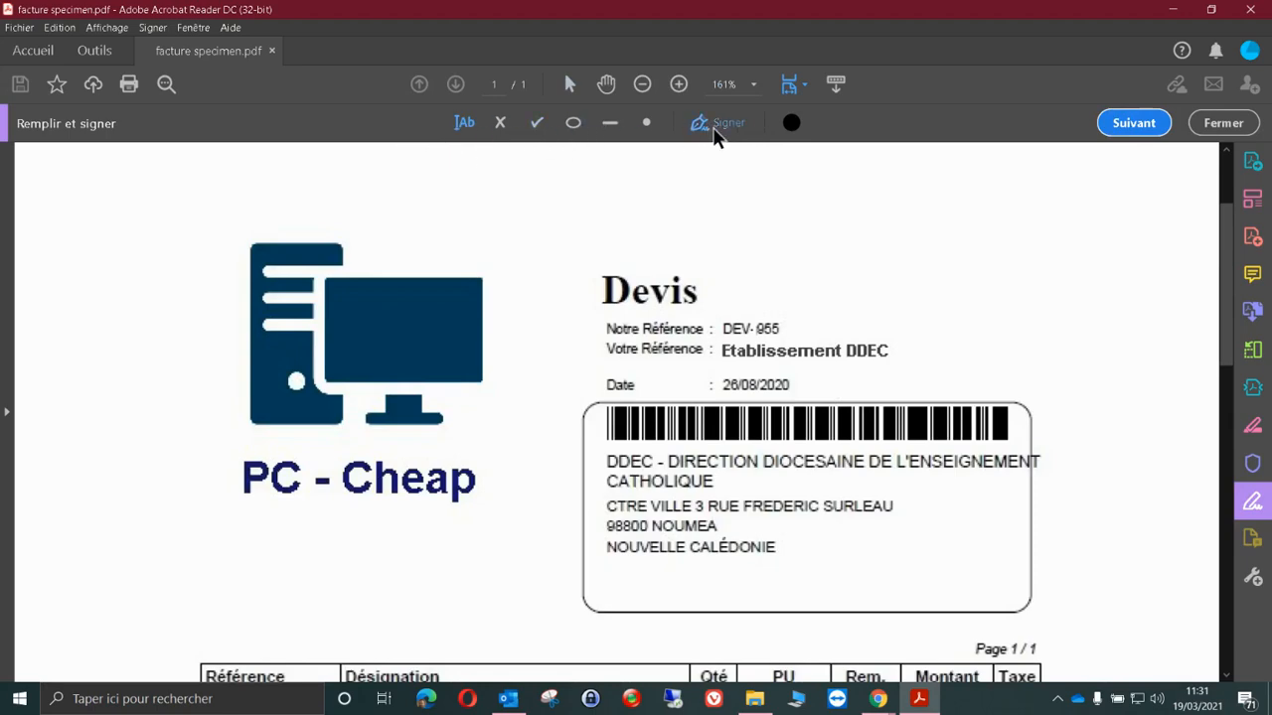
- Add a saved signature made from the image signature + tampon-demo.JPG in the Signatures folder
scroll(733, 374, down, 20)
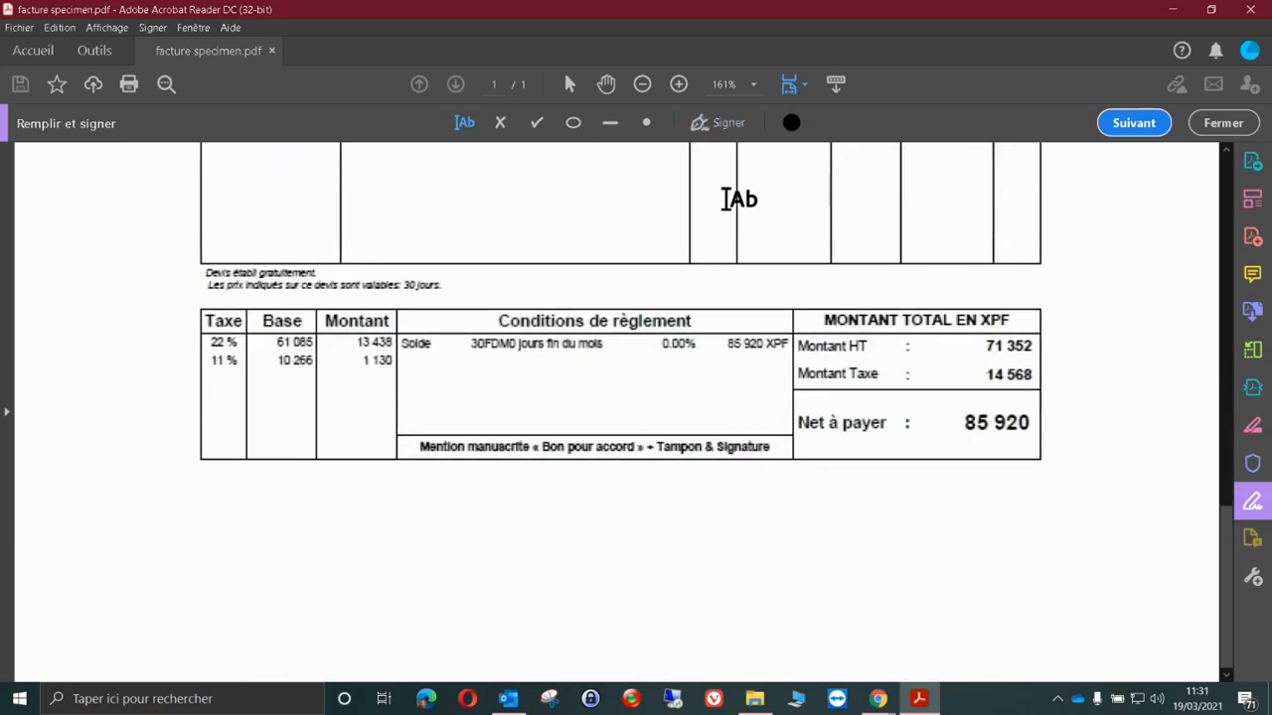
click(642, 84)
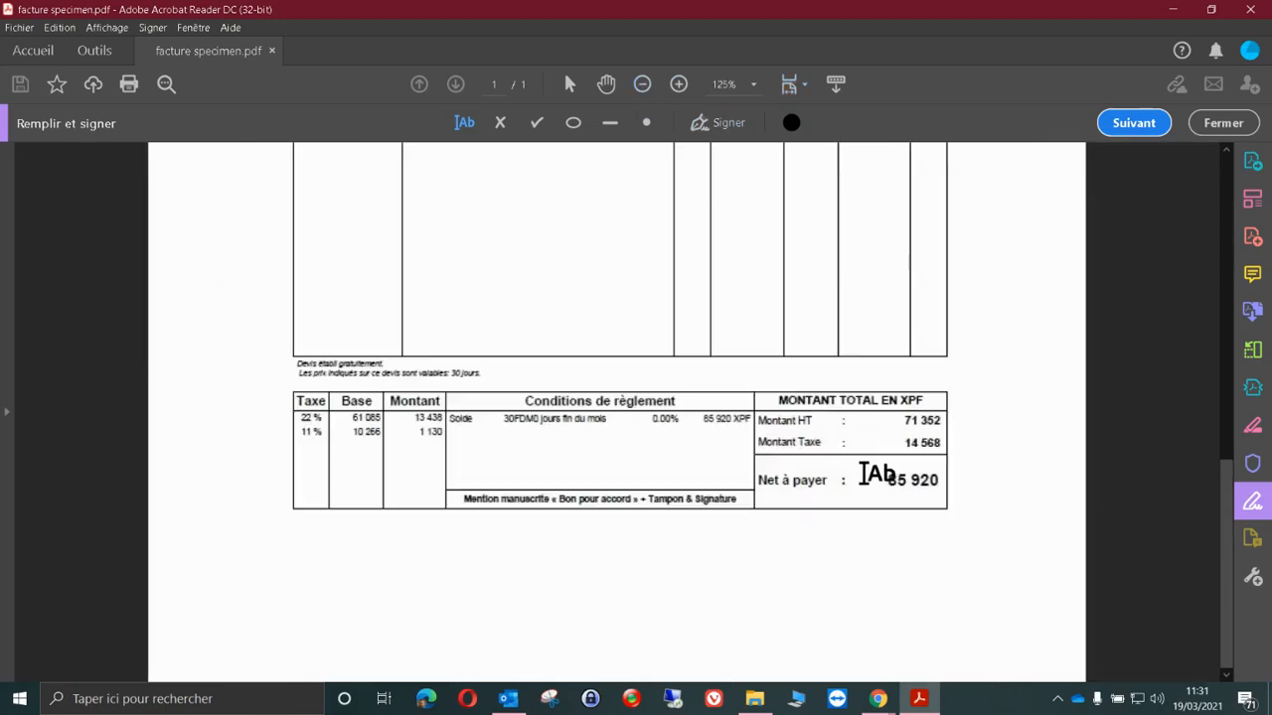
click(642, 86)
scroll(800, 541, up, 10)
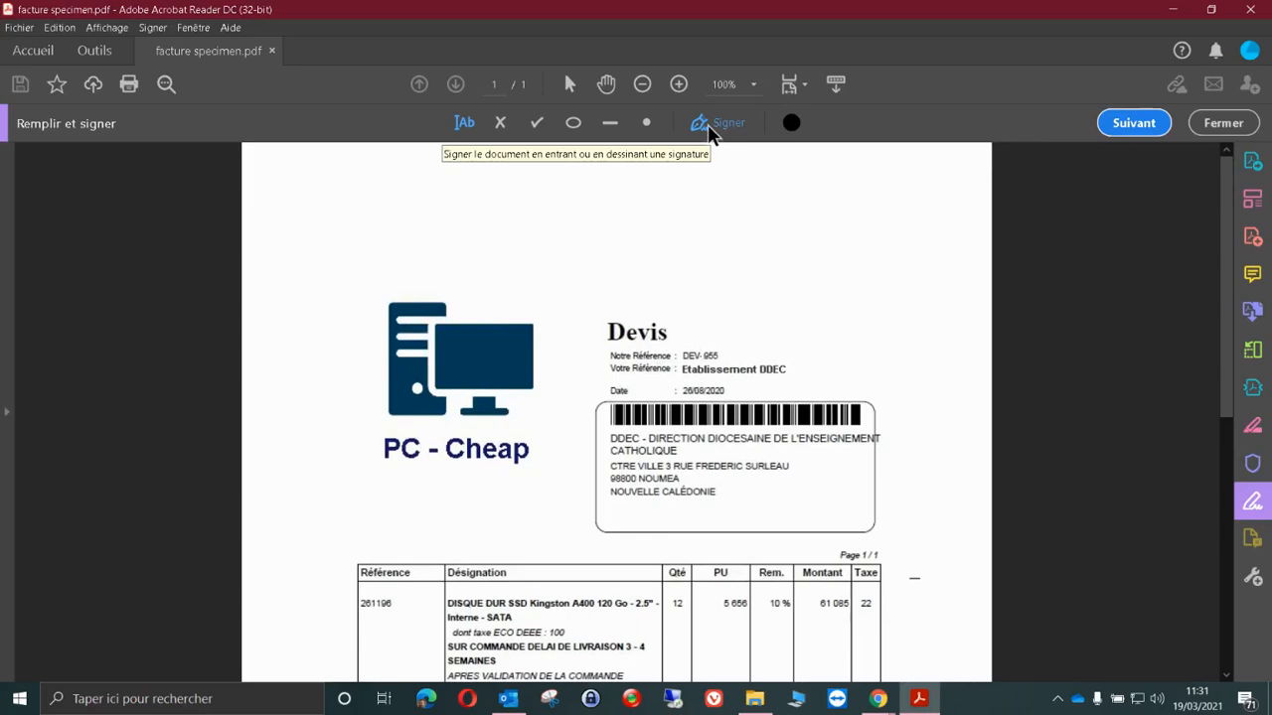
click(708, 129)
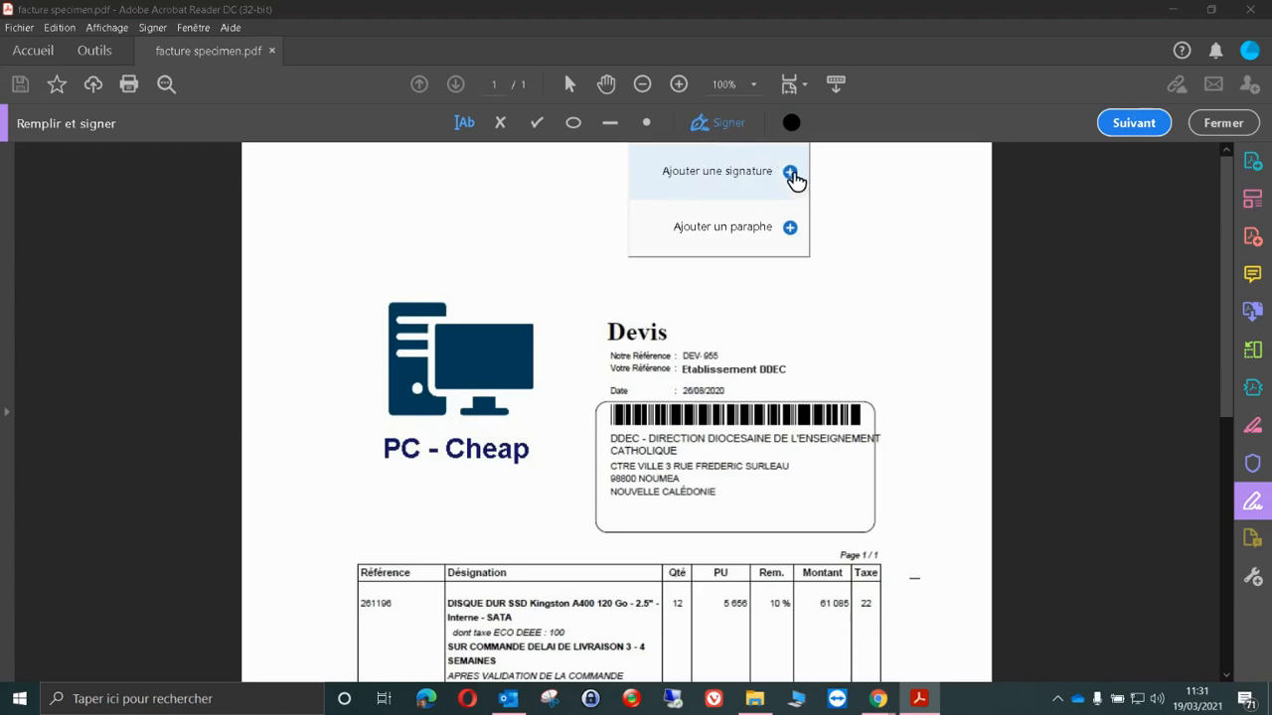
click(790, 174)
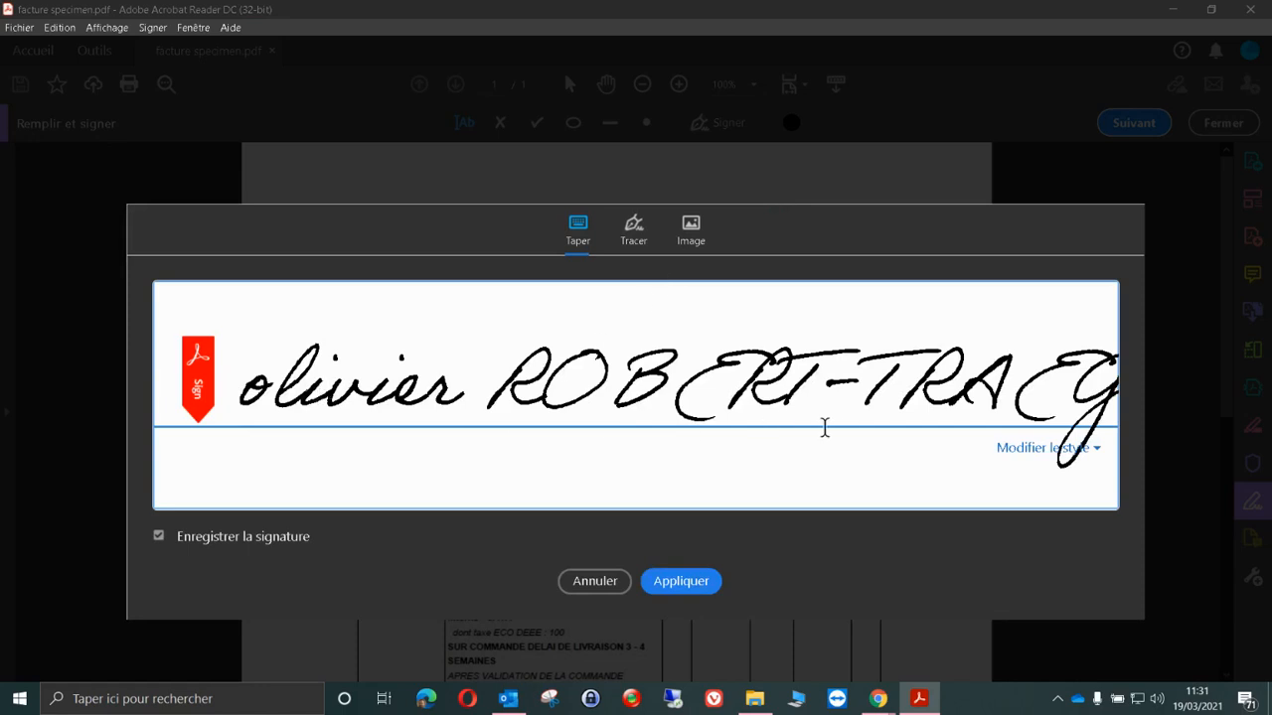
click(637, 237)
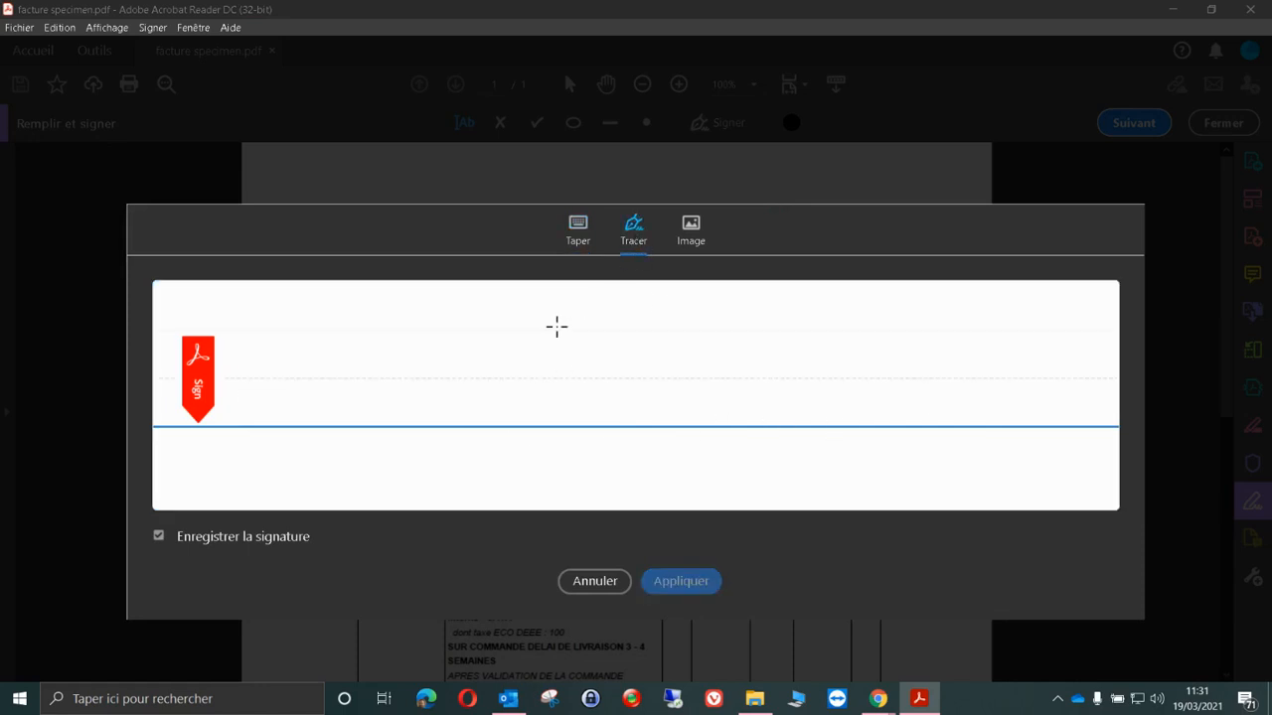
click(695, 232)
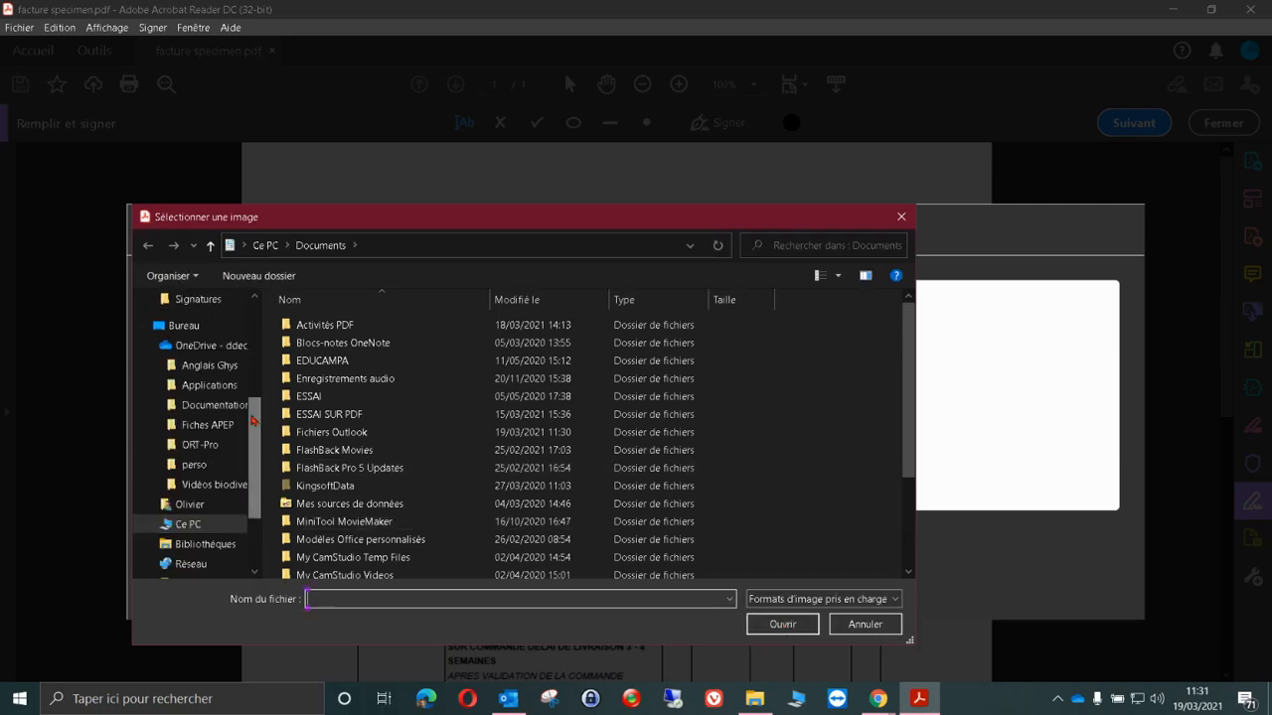
click(169, 299)
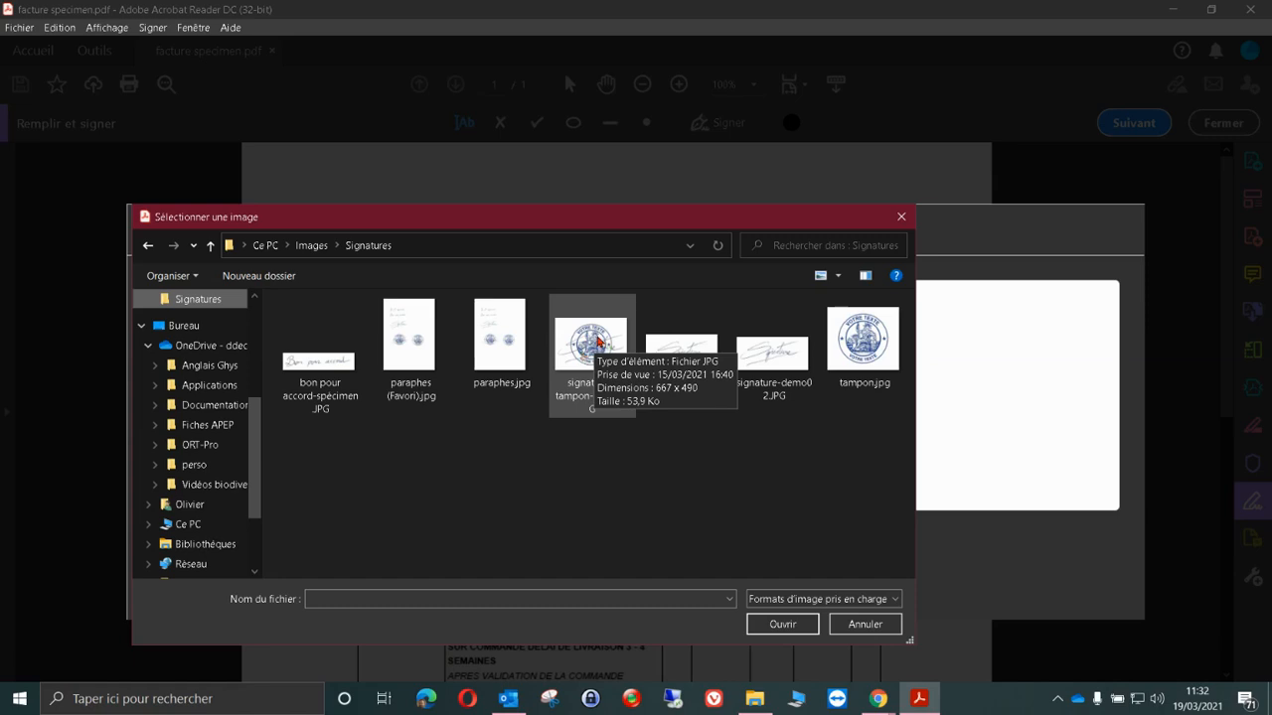
click(597, 341)
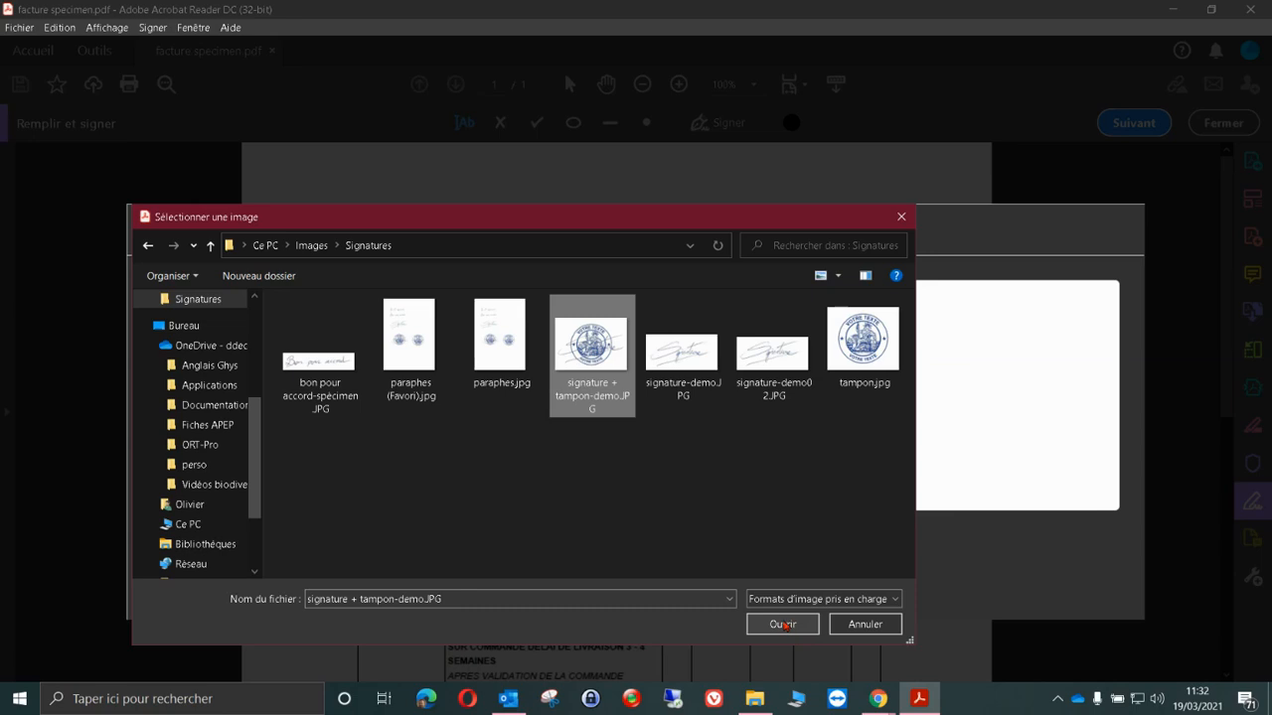
click(783, 624)
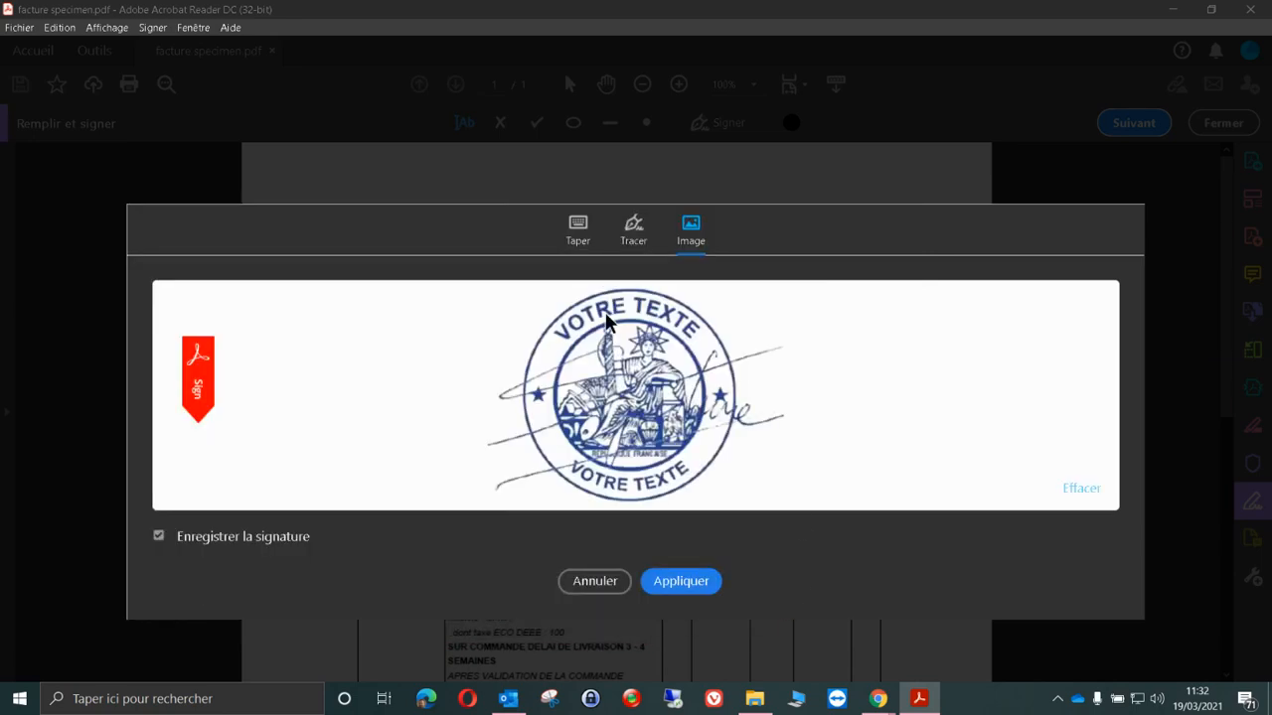
click(680, 582)
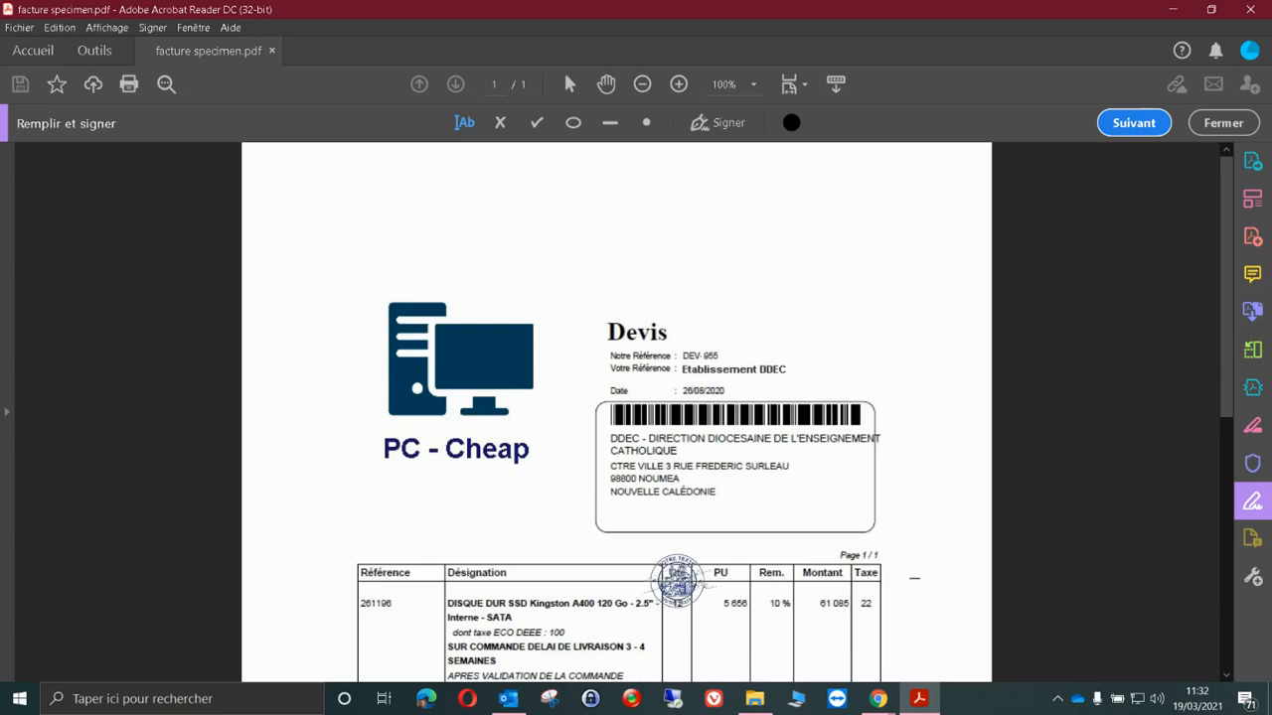
- Place the stamp signature just below the Mention manuscrite line, beneath the payment conditions and totals table
scroll(668, 507, down, 3)
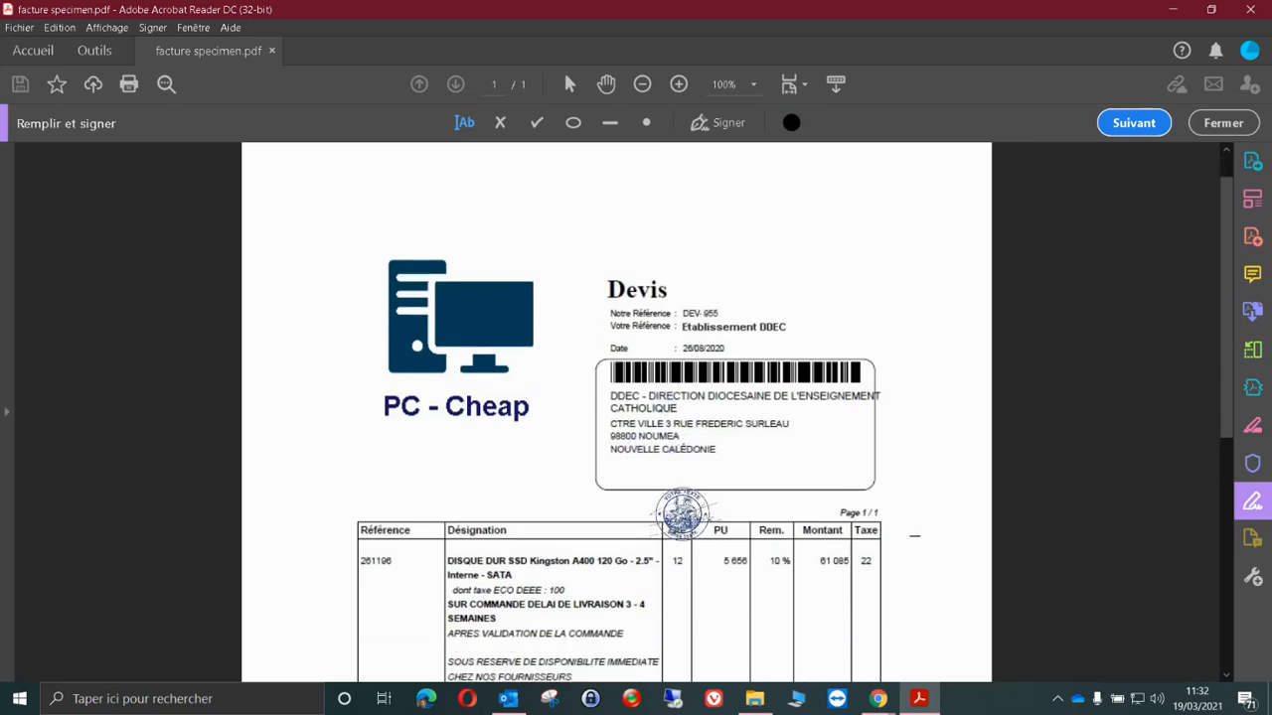
scroll(683, 513, down, 5)
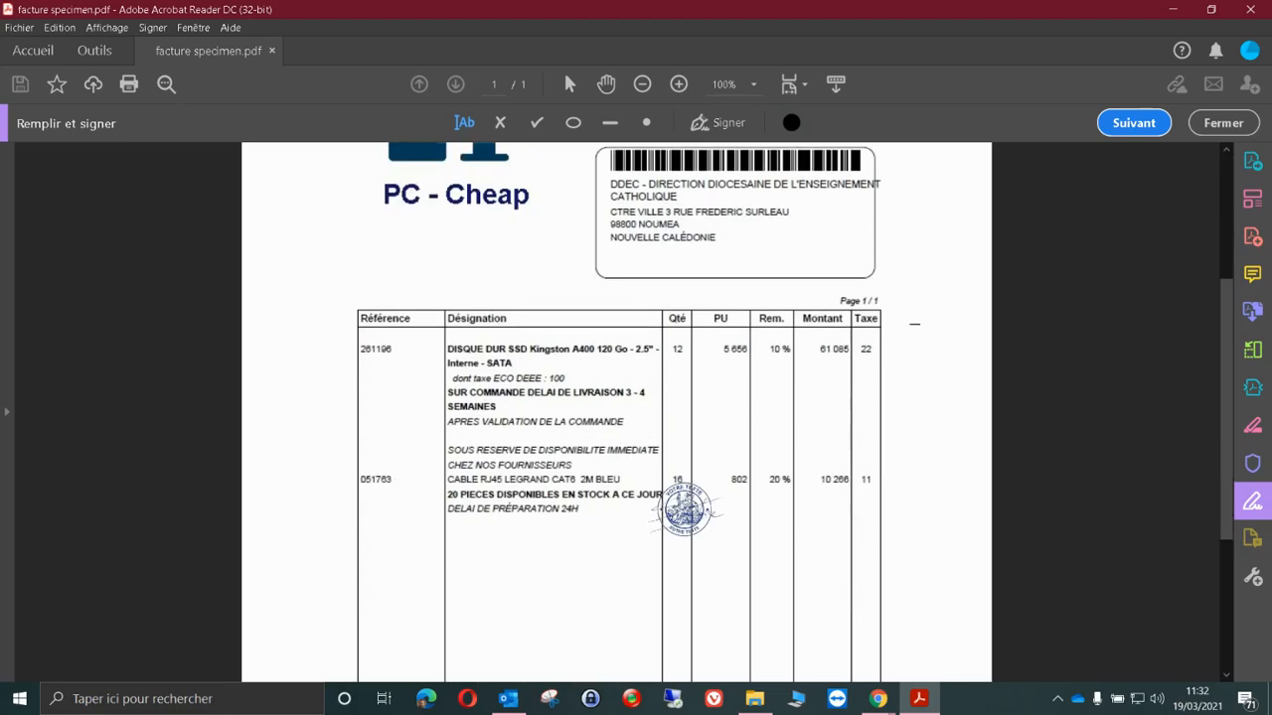
scroll(686, 509, down, 4)
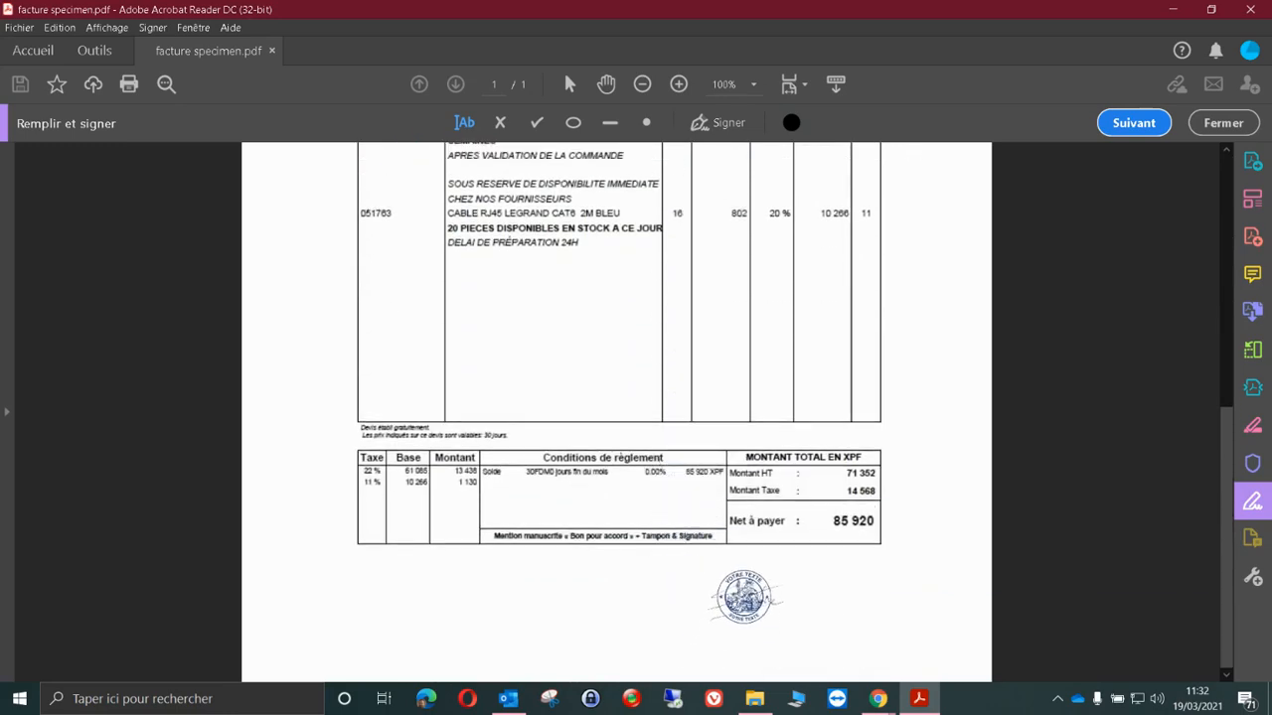
click(728, 593)
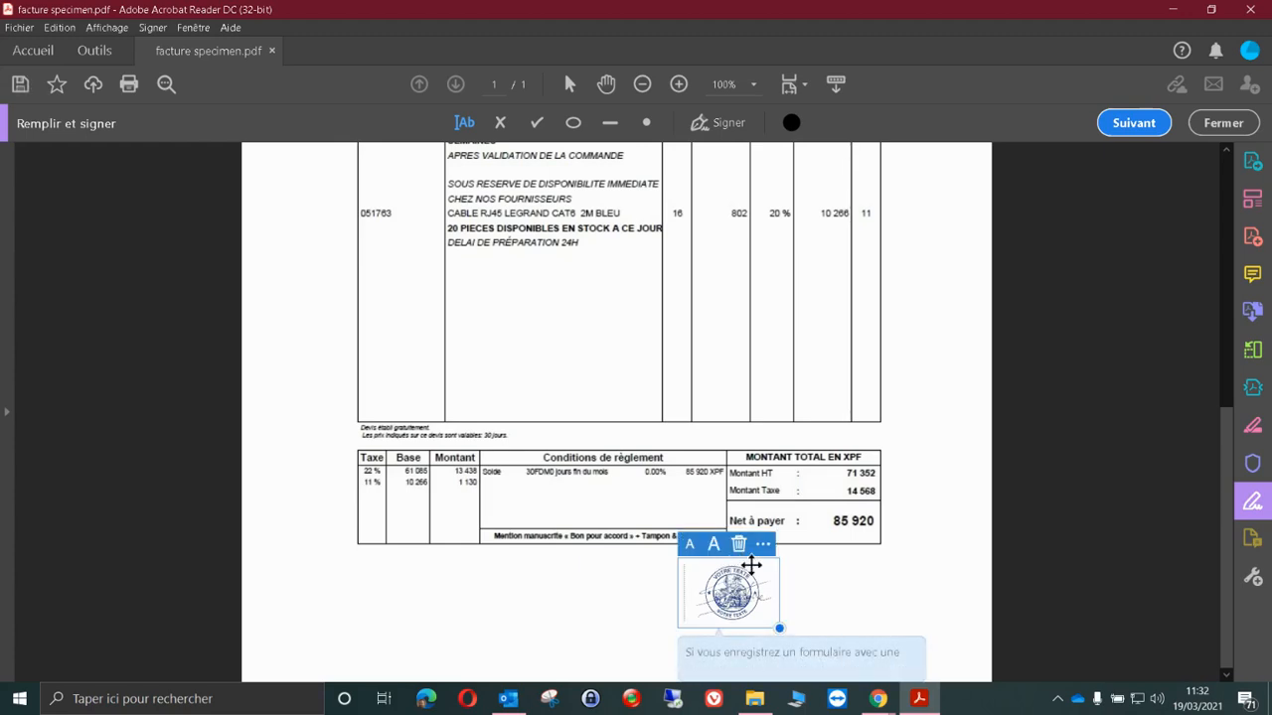
- Enlarge the placed stamp signature to about one third of the quote table's width and deselect it
click(715, 545)
click(716, 545)
click(688, 546)
click(688, 547)
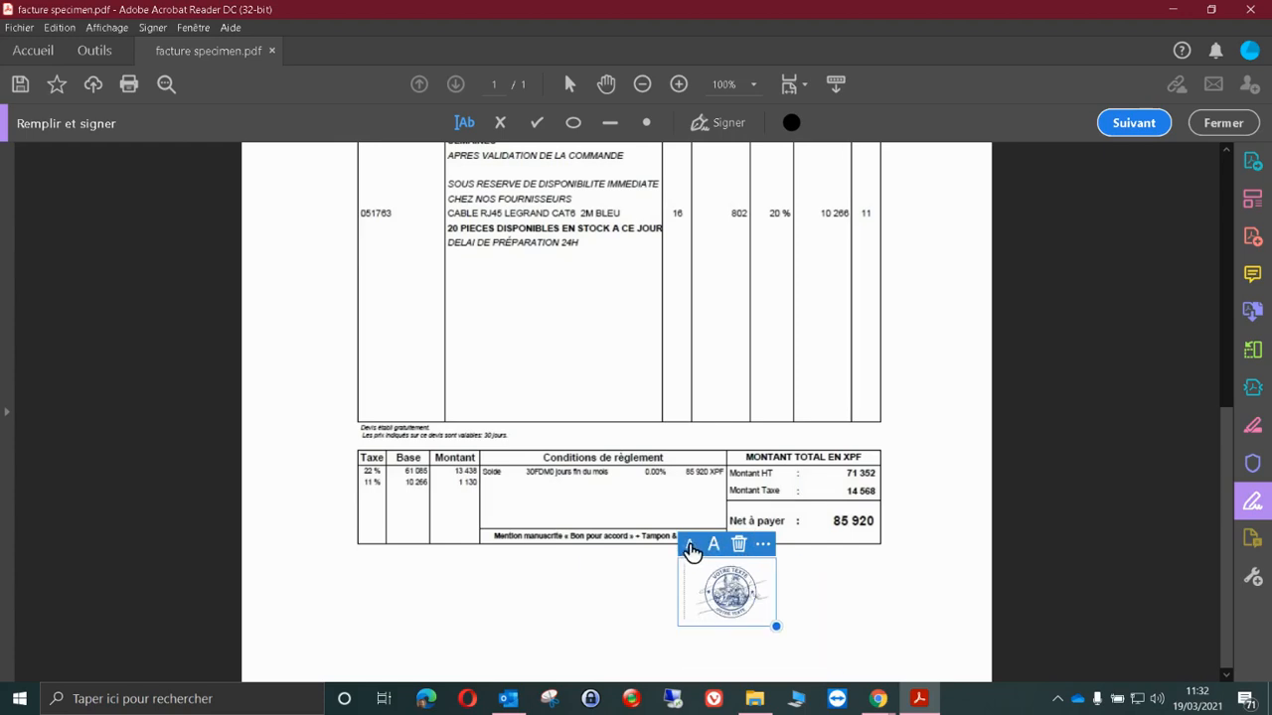
double_click(715, 545)
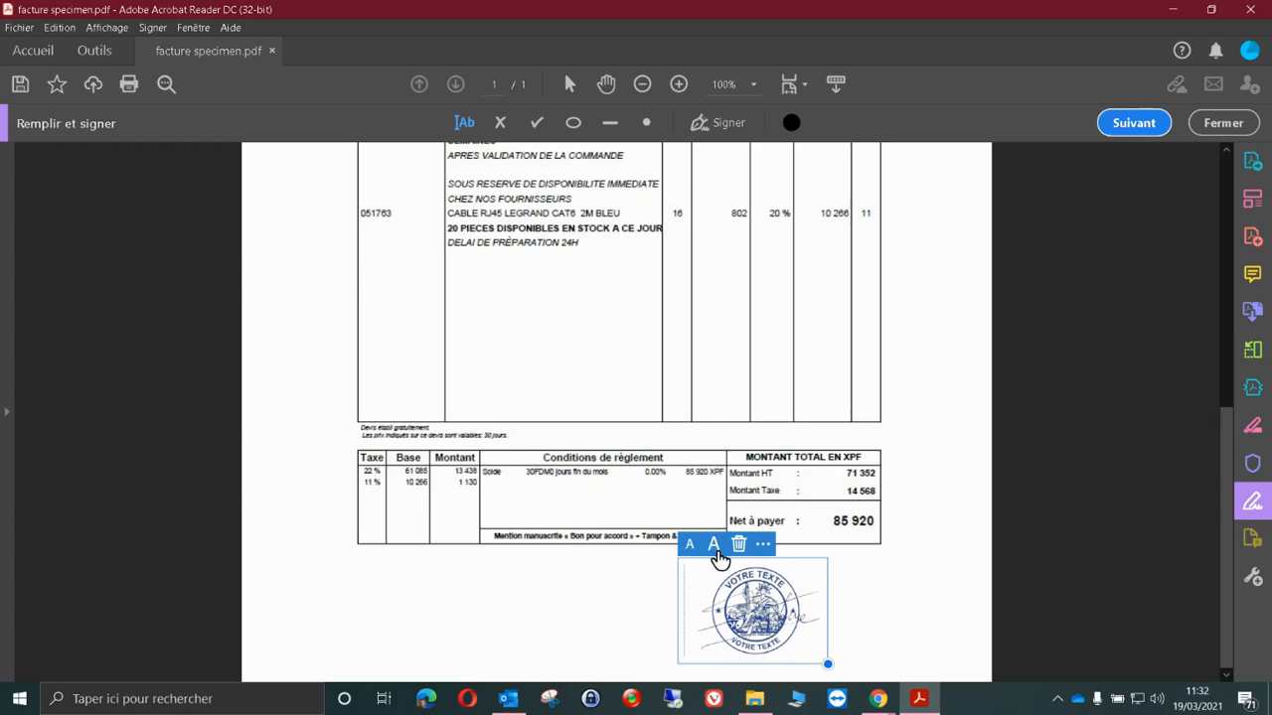
click(689, 545)
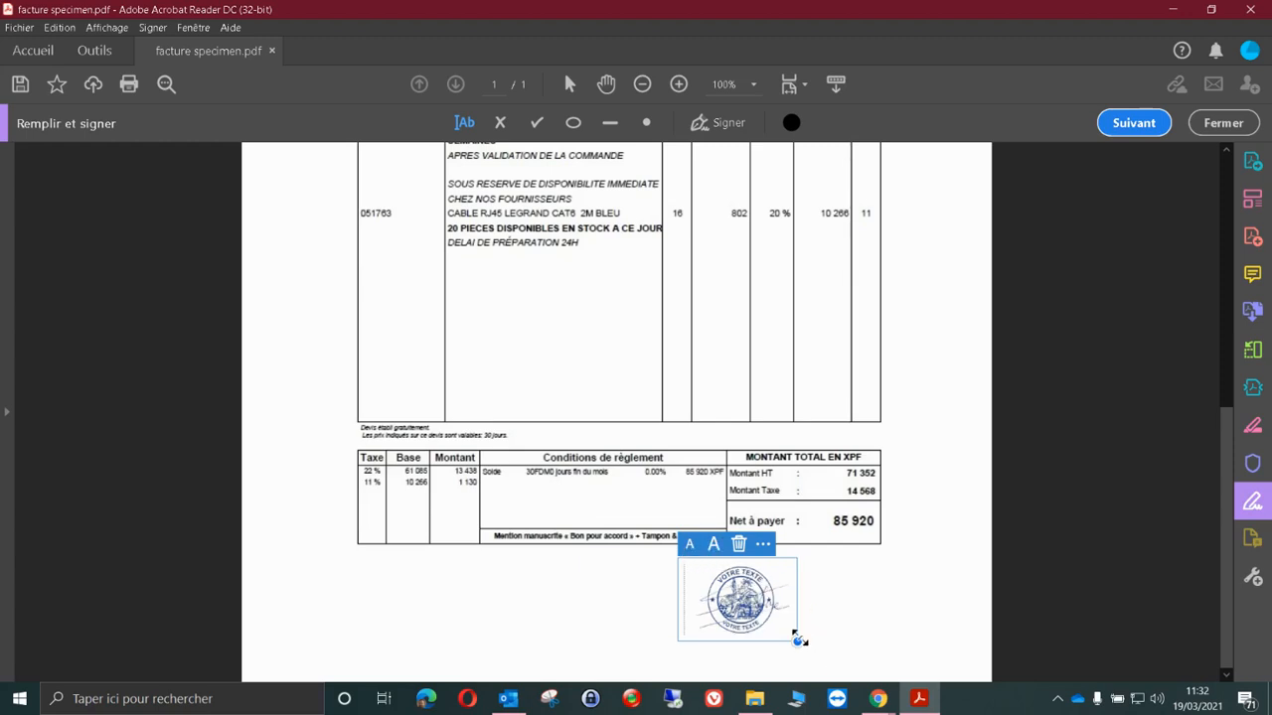
drag(797, 642, 852, 681)
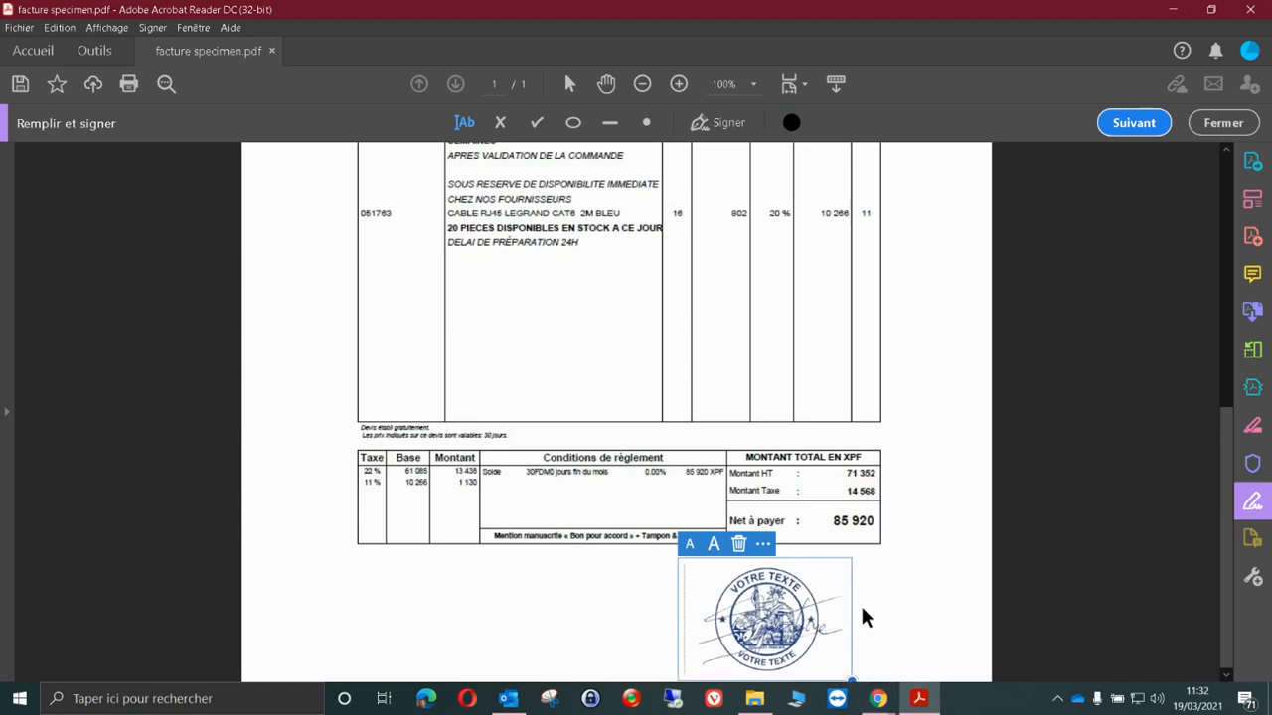
click(904, 589)
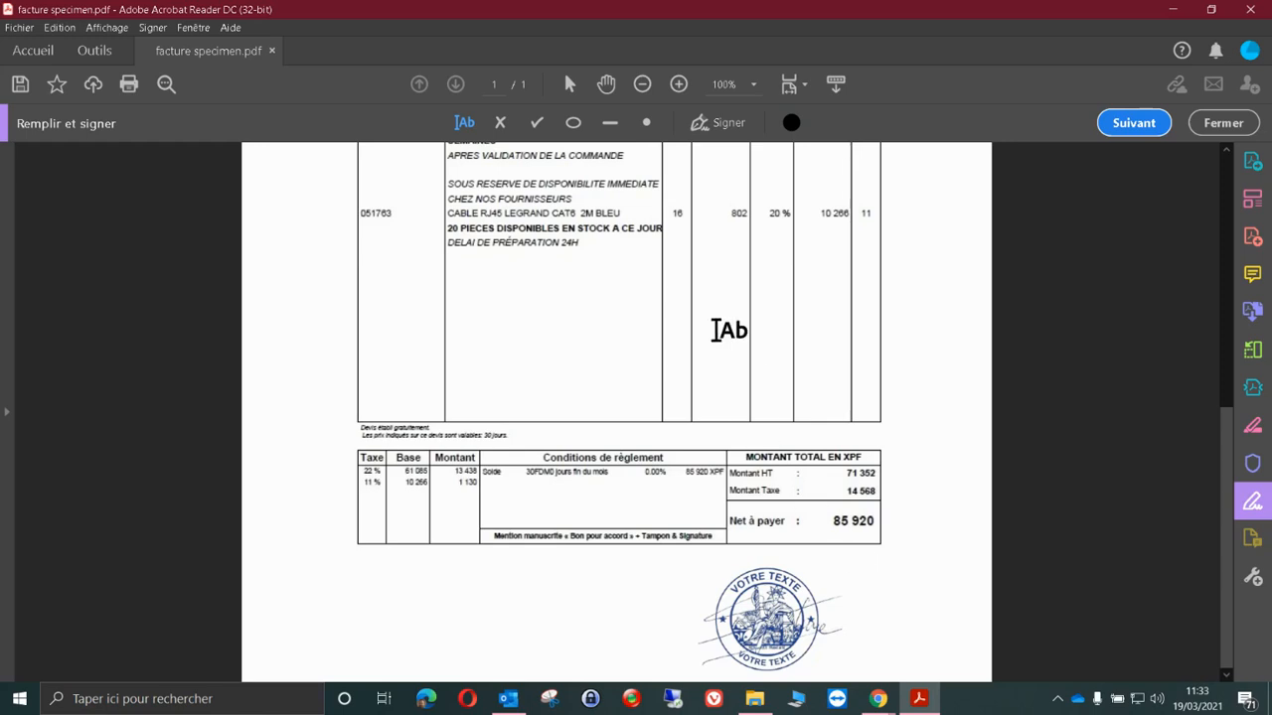
- Add saved initials made from the image bon pour accord-spécimen.JPG in the Signatures folder
click(709, 127)
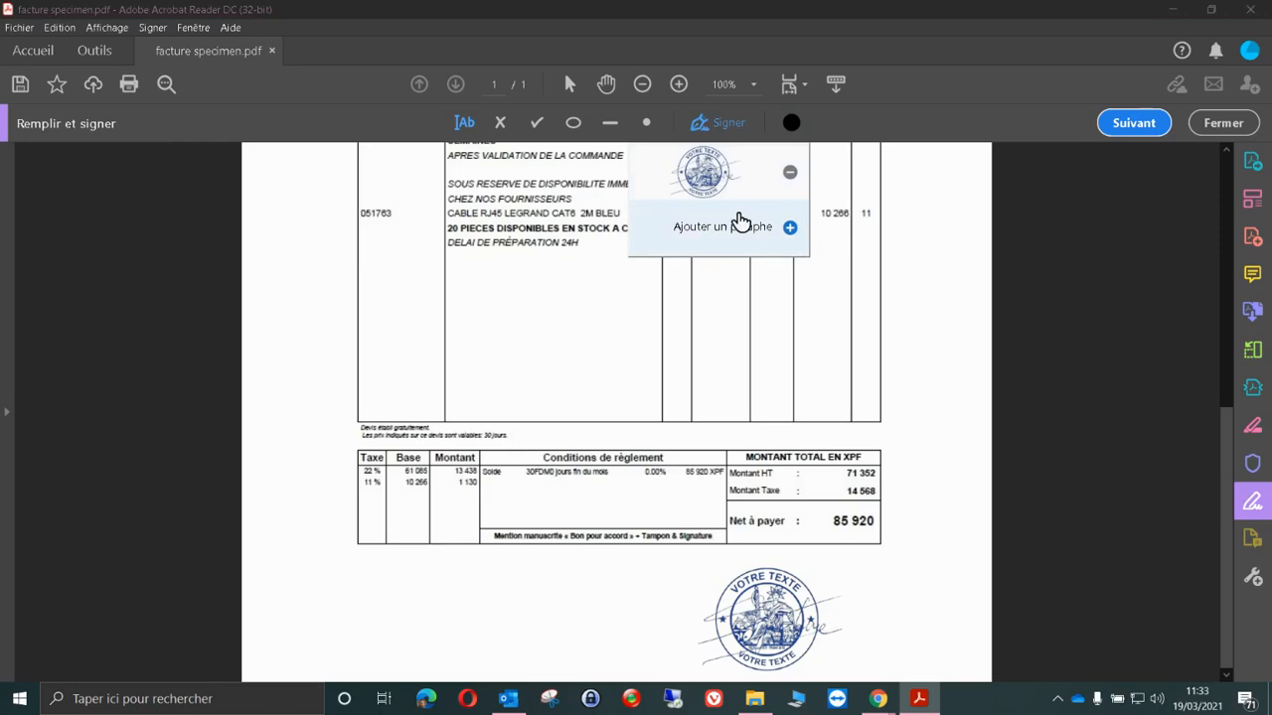
click(790, 227)
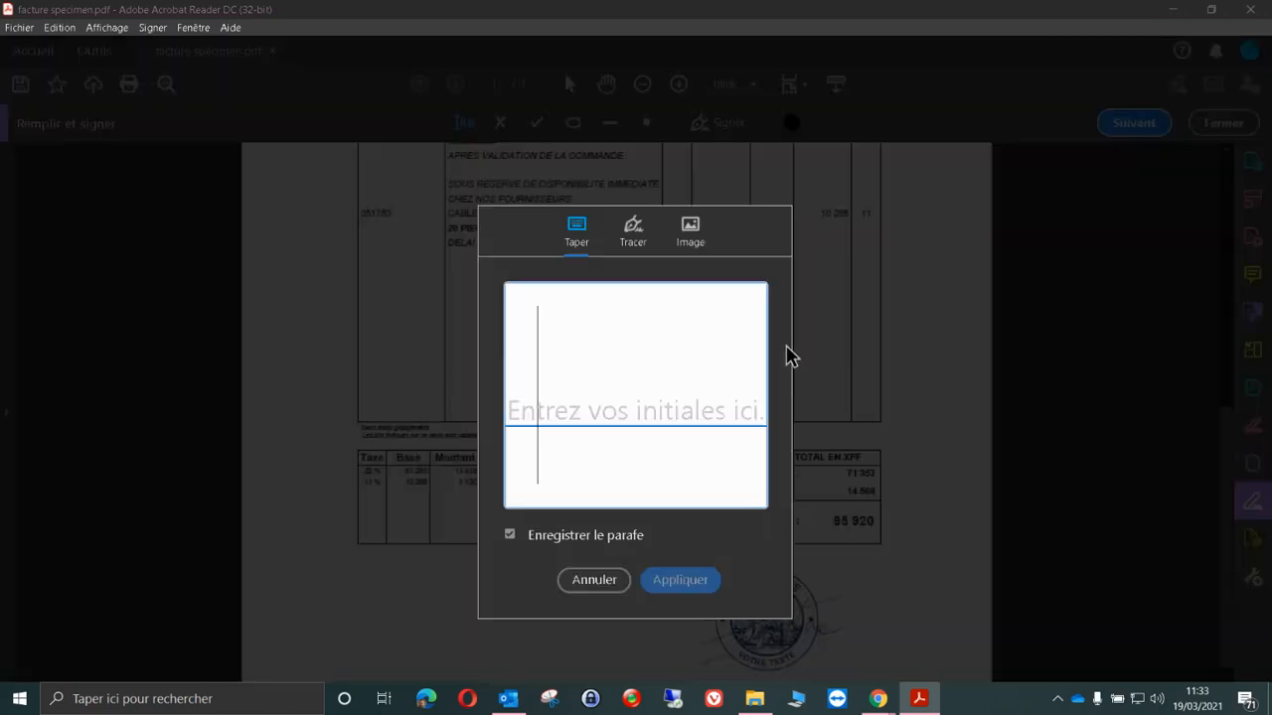
click(691, 233)
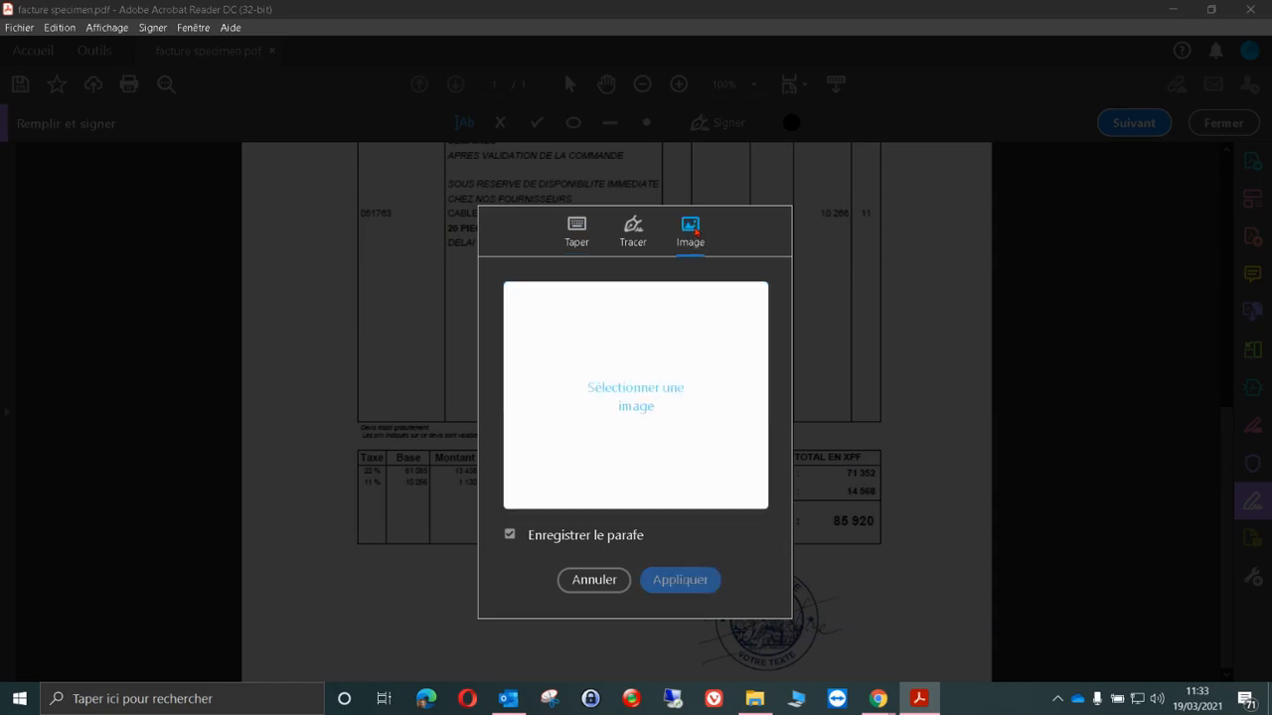
click(626, 389)
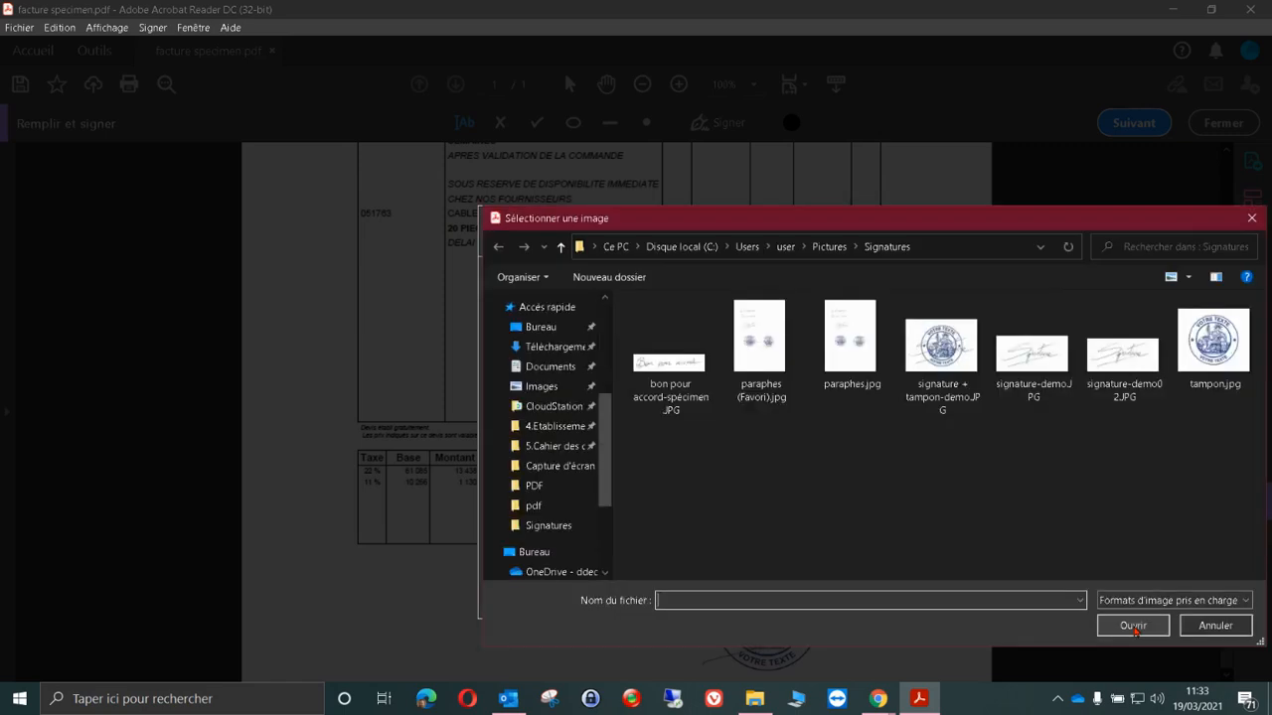
click(696, 393)
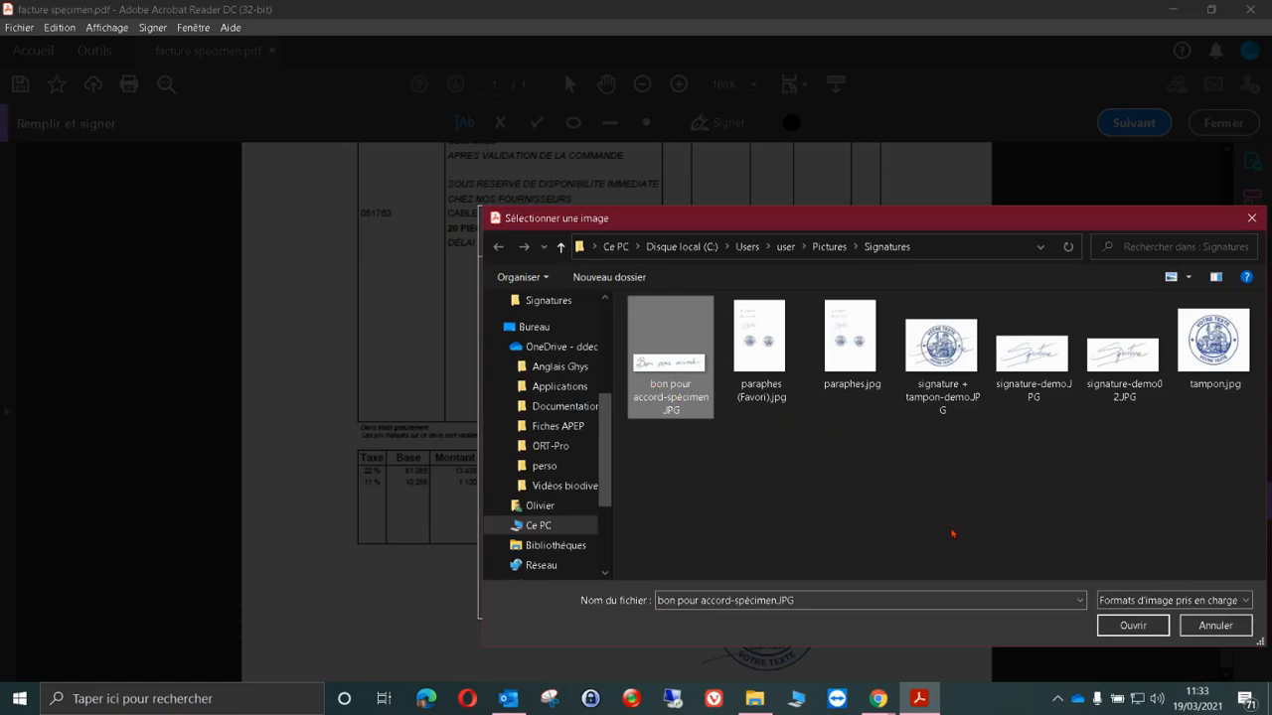
click(1134, 625)
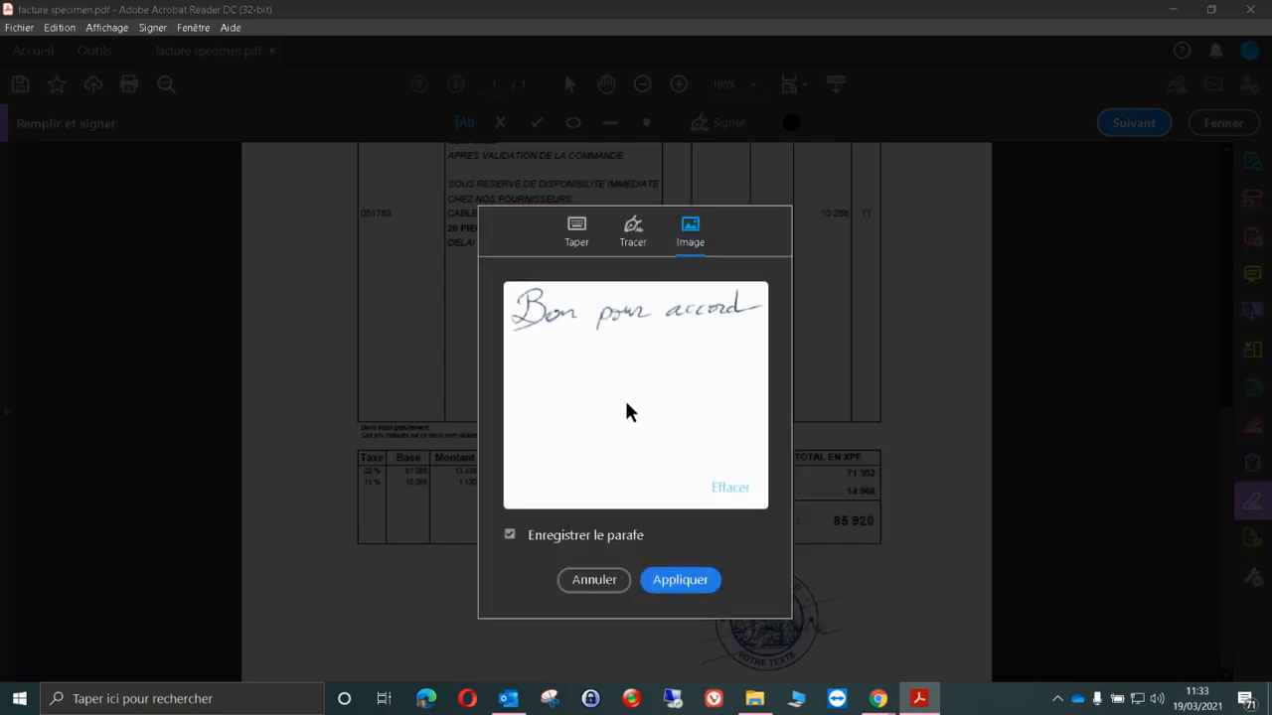
click(696, 581)
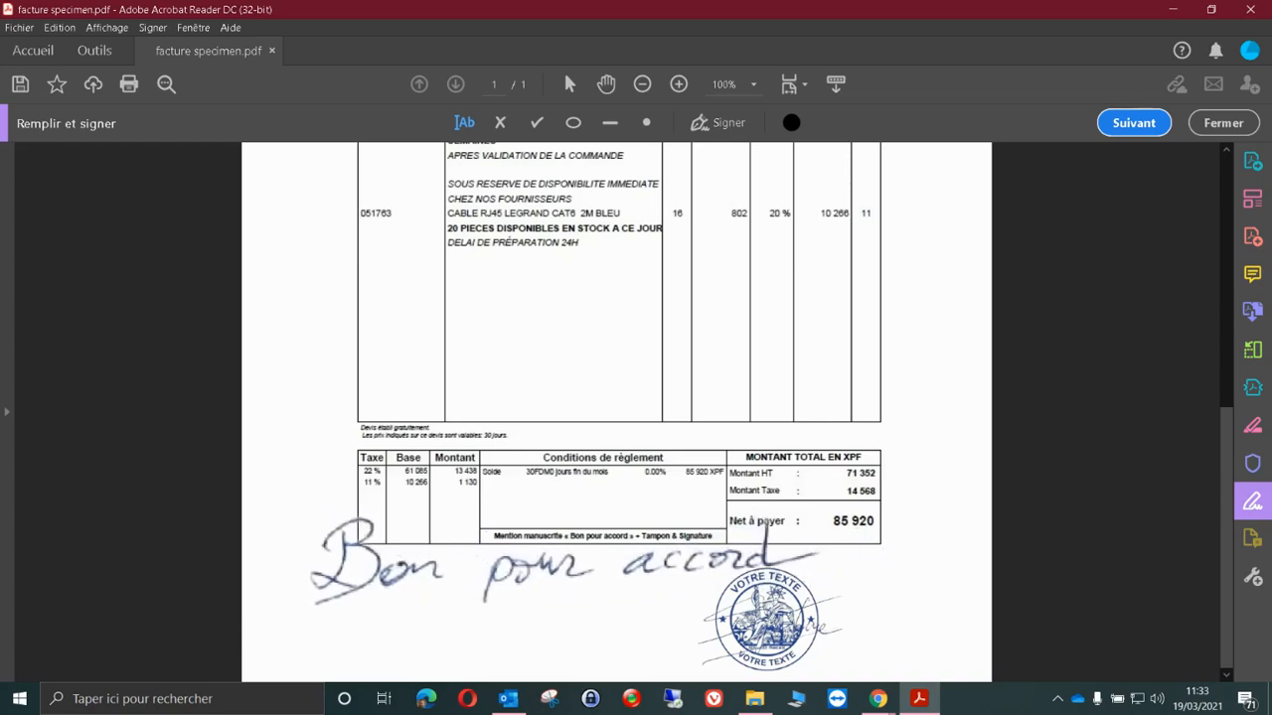
- Place the Bon pour accord mention, shrink it by about half and position it between the totals table and the stamp signature
click(708, 559)
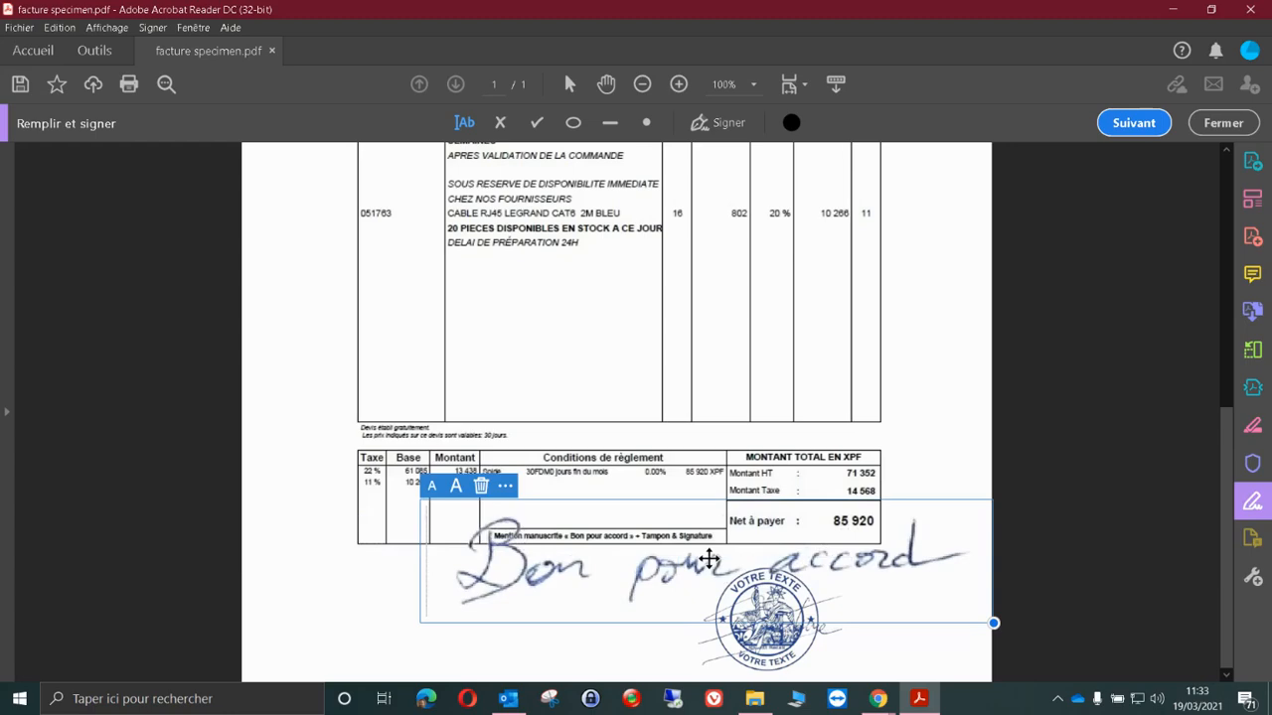
click(432, 487)
click(432, 487)
click(432, 487)
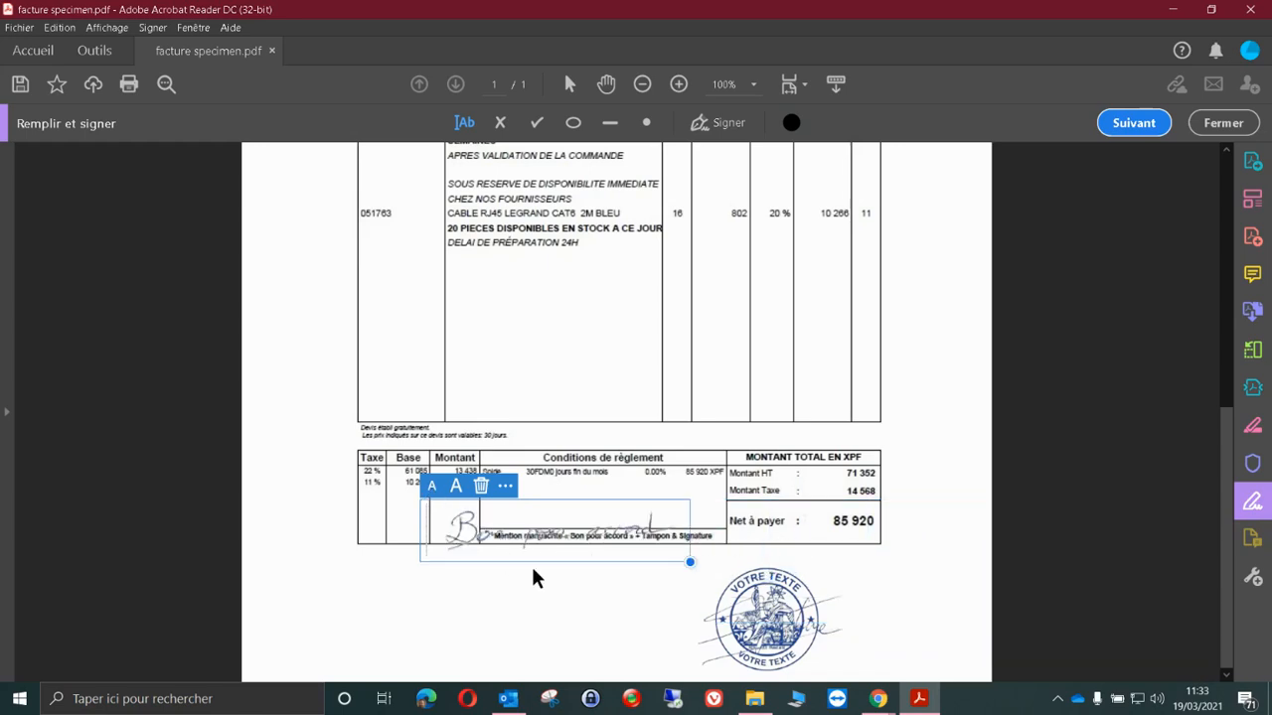
mouse_move(543, 559)
mouse_down()
mouse_move(547, 579)
mouse_move(639, 599)
mouse_move(753, 586)
mouse_up()
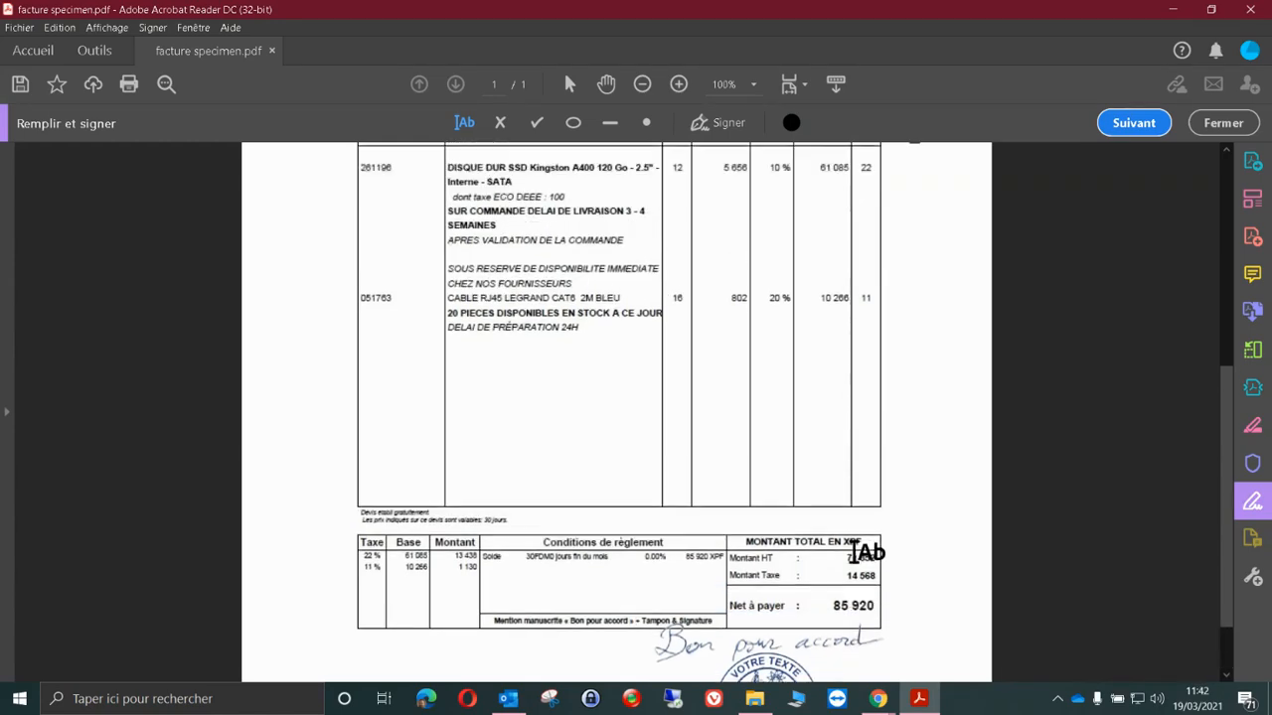
- Add the text "le 15/03/2021" below the payment conditions, beside the stamp signature, using the suggested entry
scroll(854, 566, up, 5)
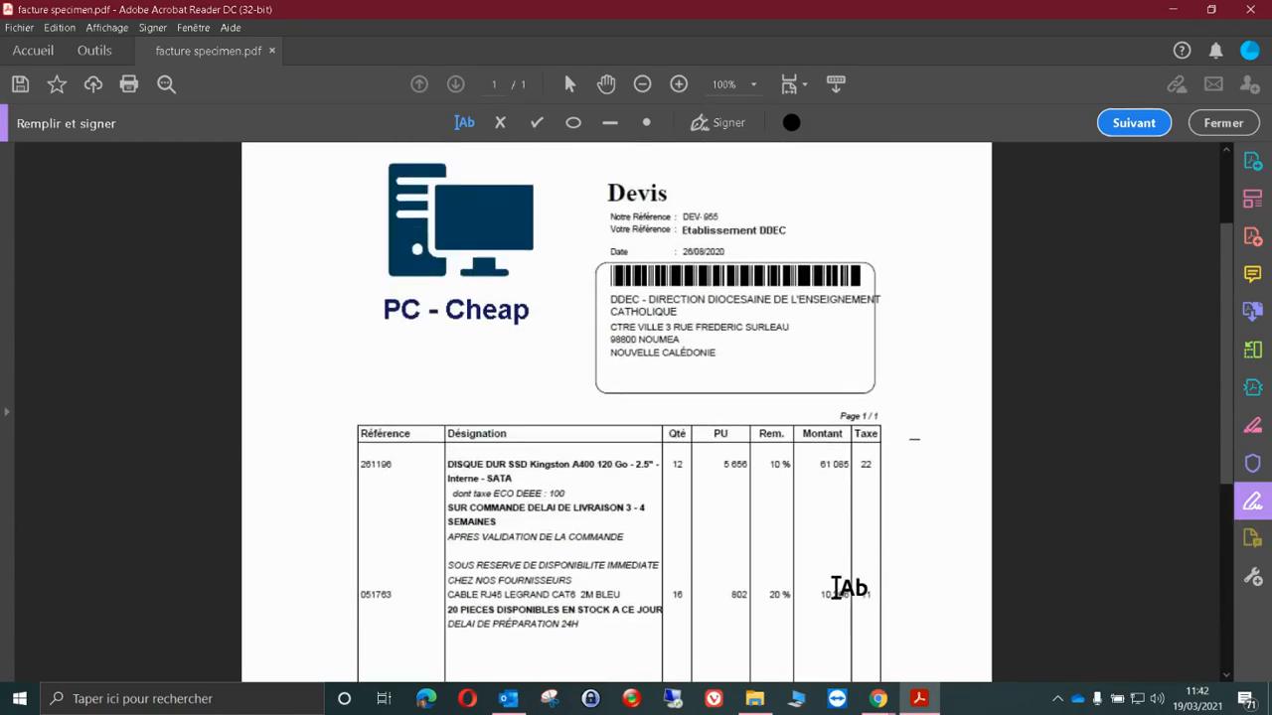
scroll(834, 591, down, 1)
scroll(846, 591, down, 5)
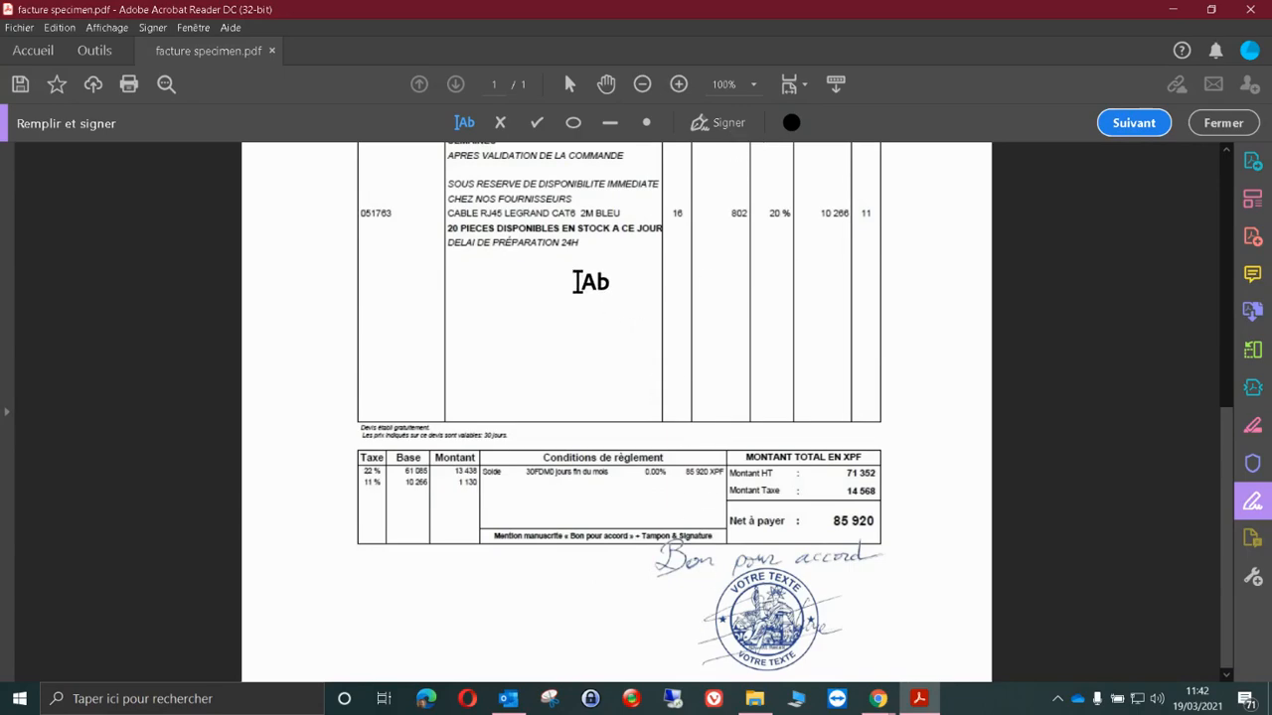
click(580, 603)
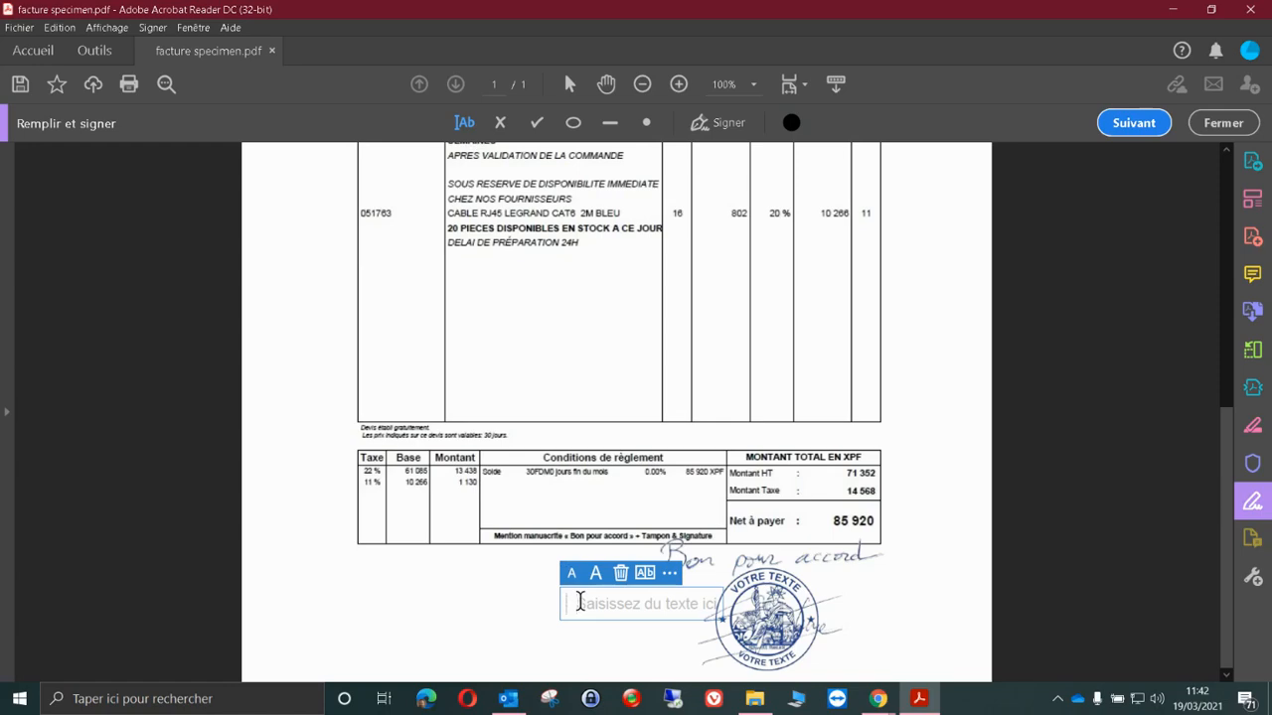
text(le)
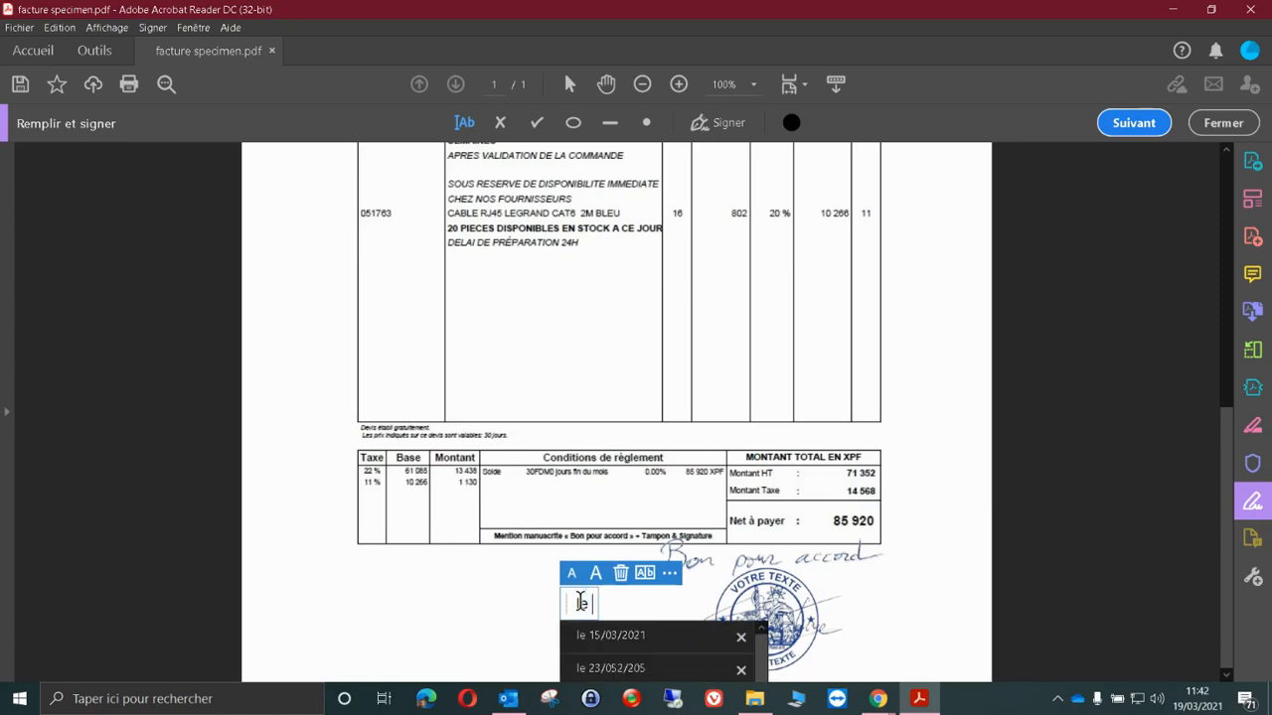
click(606, 638)
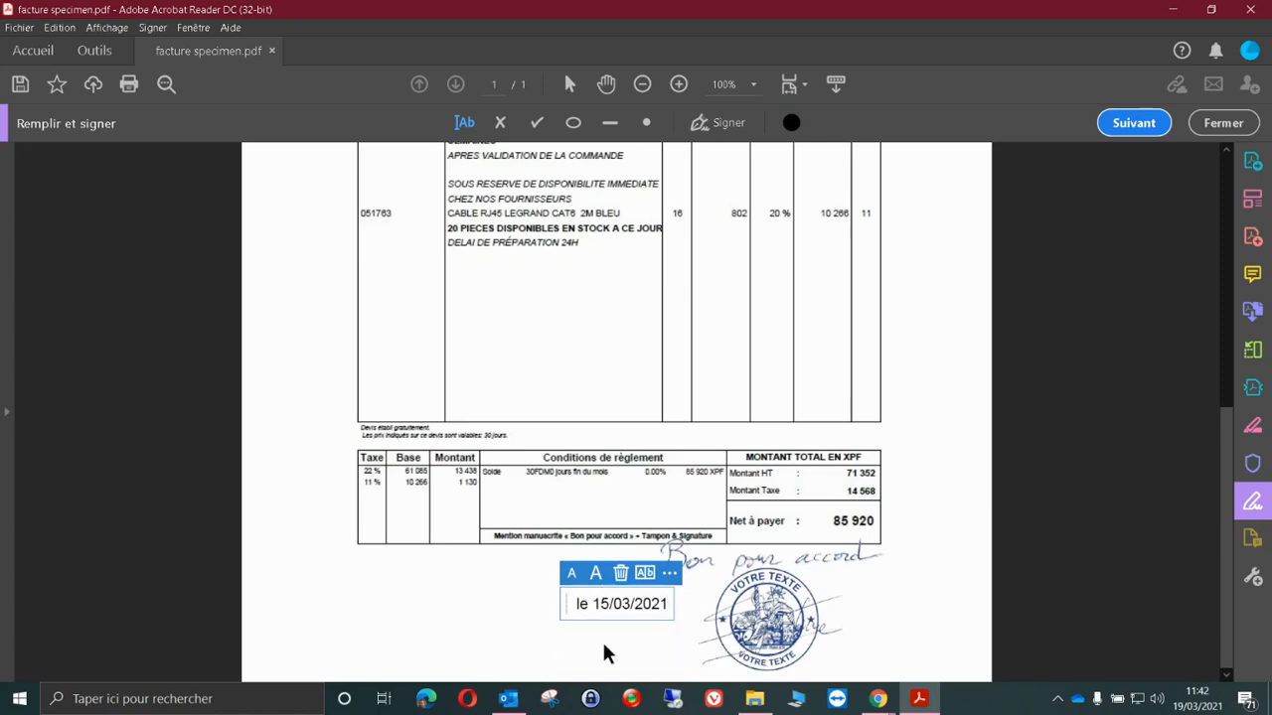
- Reduce the date text slightly, move it beside the stamp just under the word accord, and deselect it
click(595, 572)
click(572, 577)
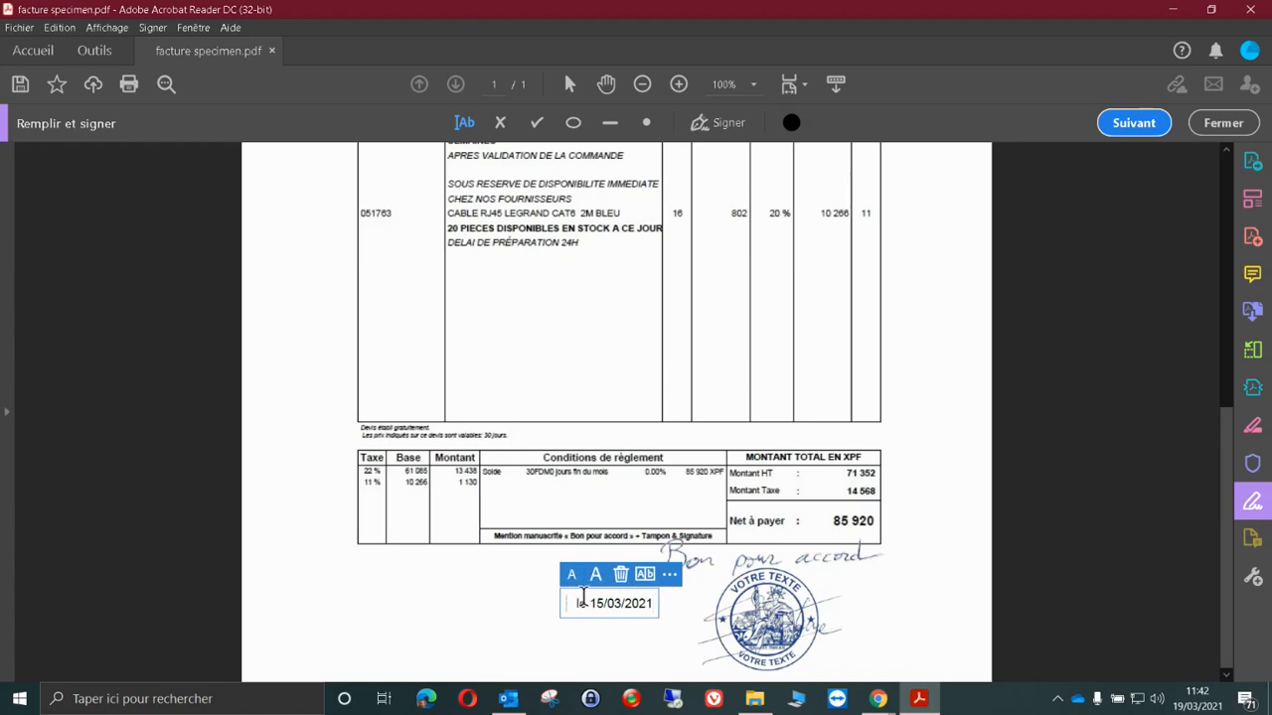
click(592, 594)
click(592, 594)
drag(608, 589, 860, 573)
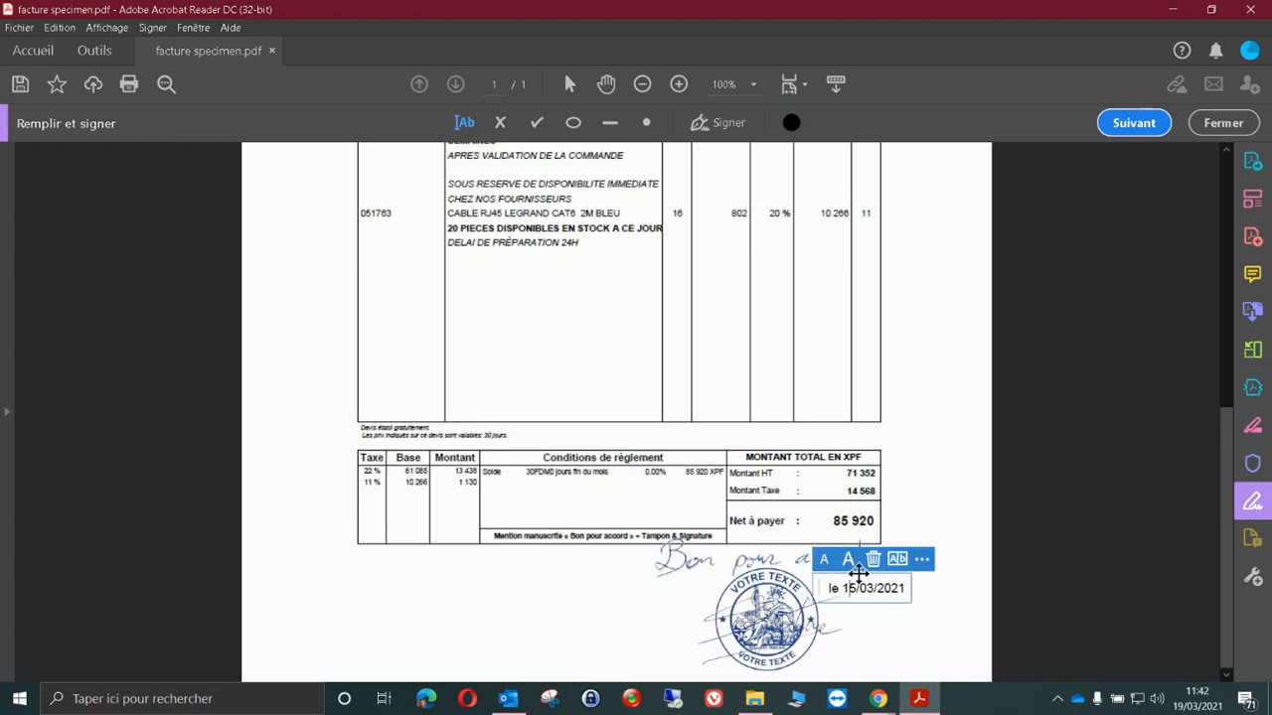
click(930, 675)
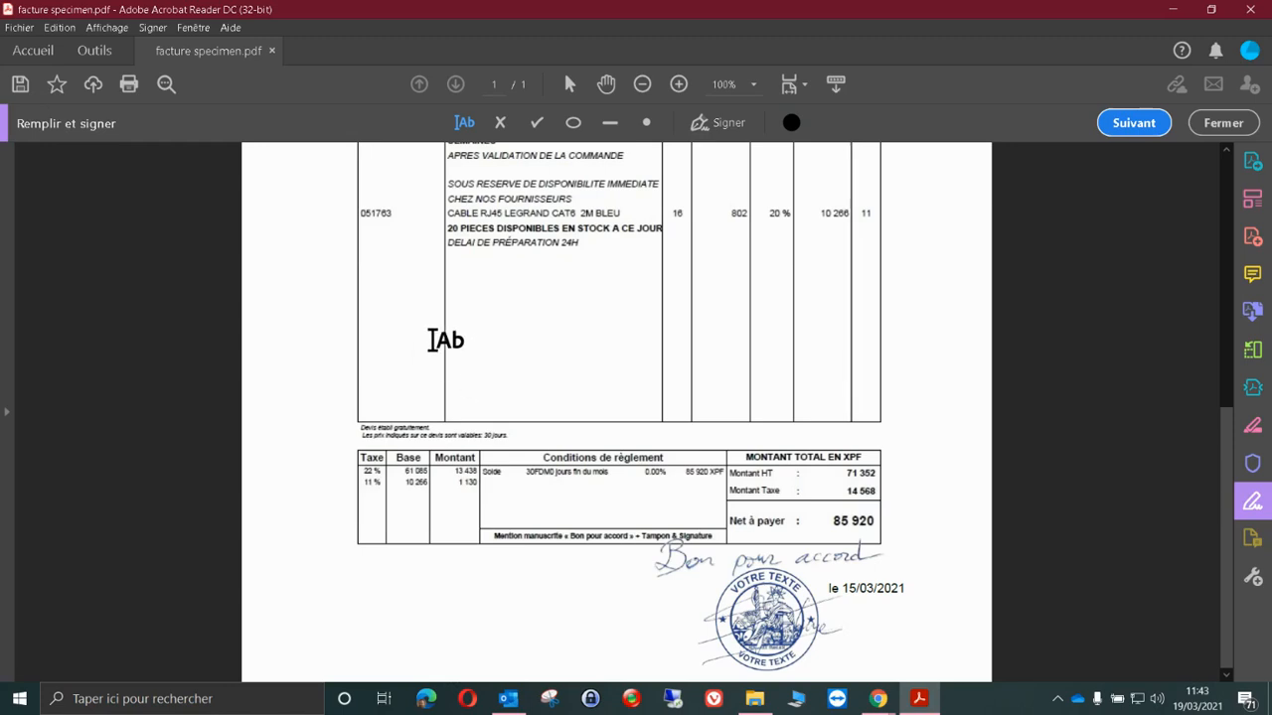
- Save a copy of the signed quote as facture specimen-signée.pdf in the Signatures folder
click(16, 29)
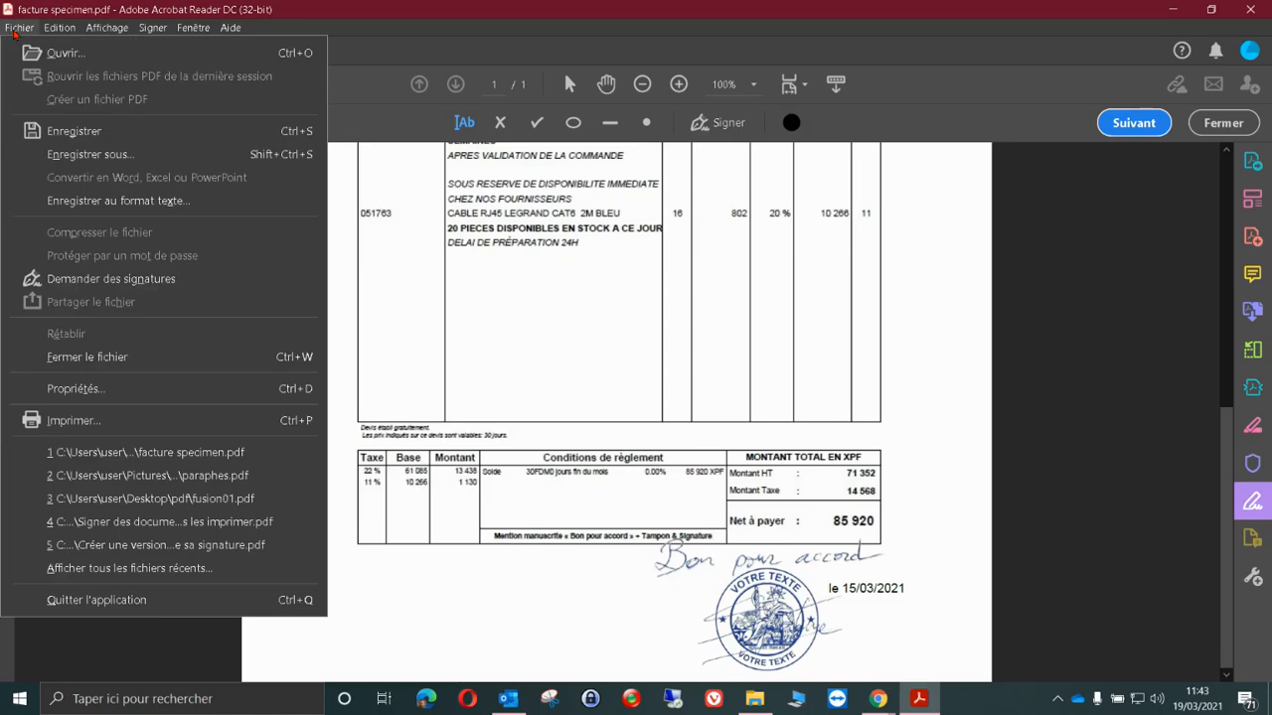
click(75, 156)
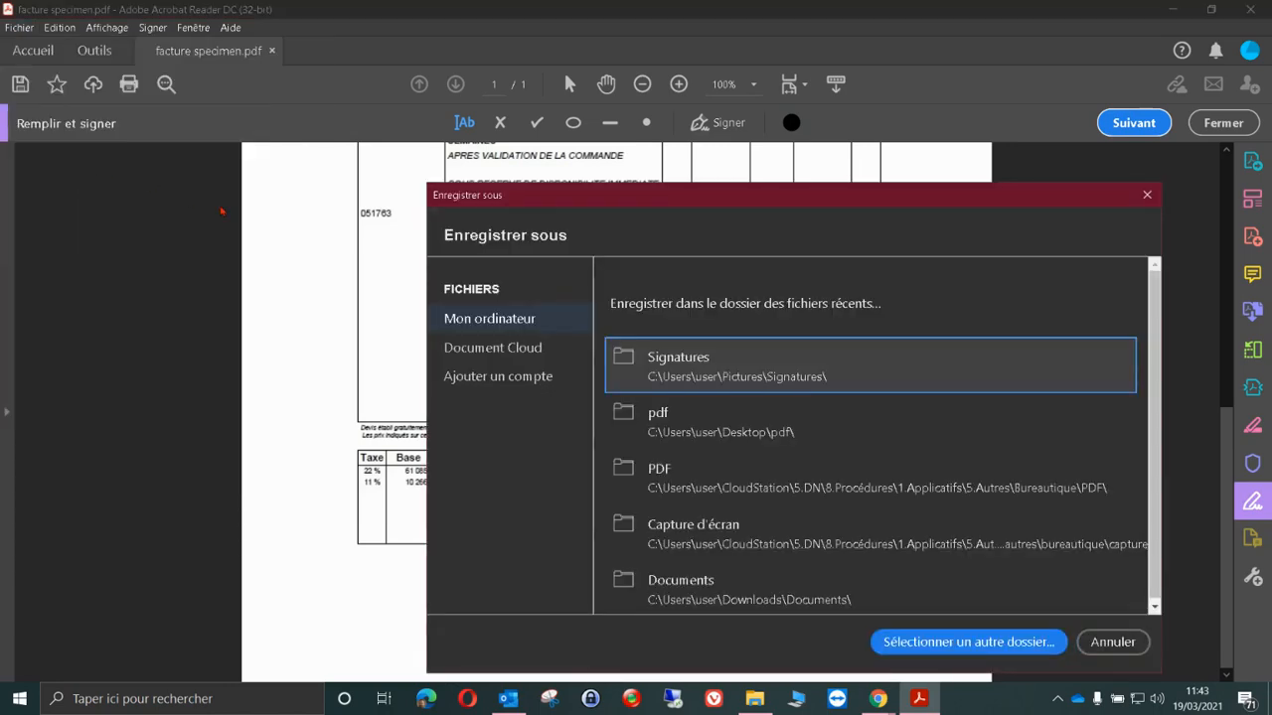
click(685, 389)
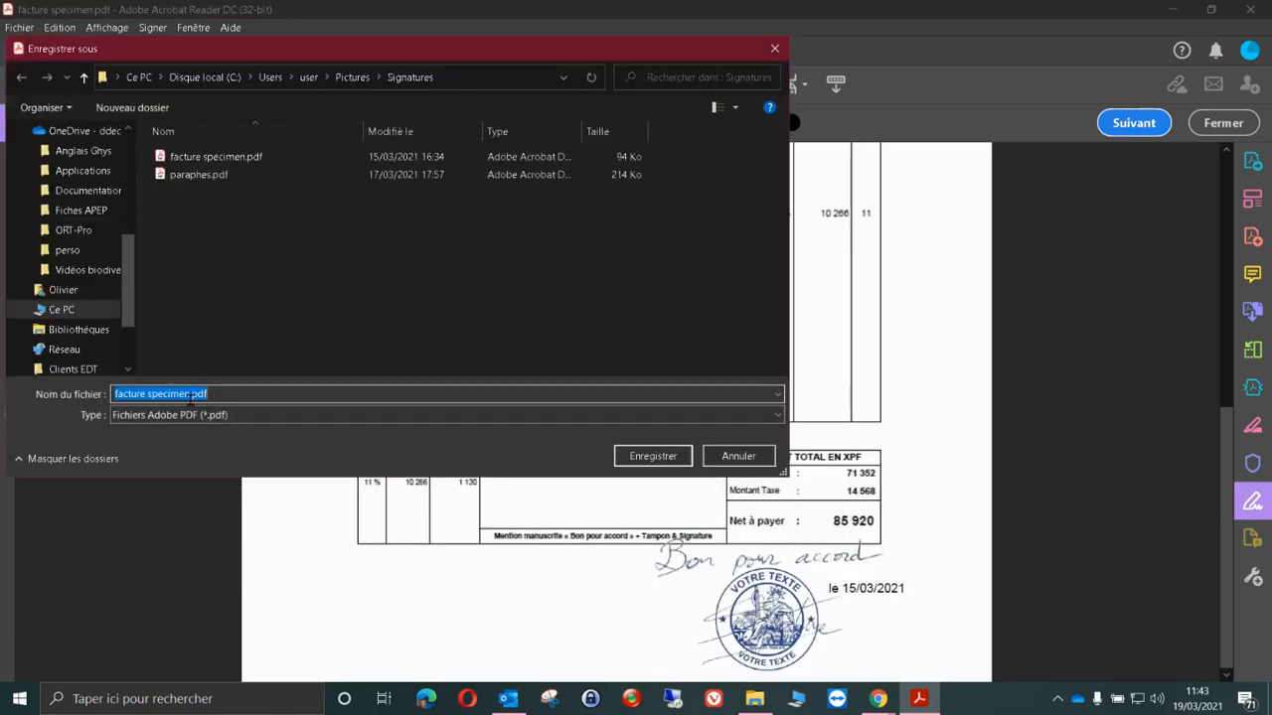
click(190, 396)
text(-sif)
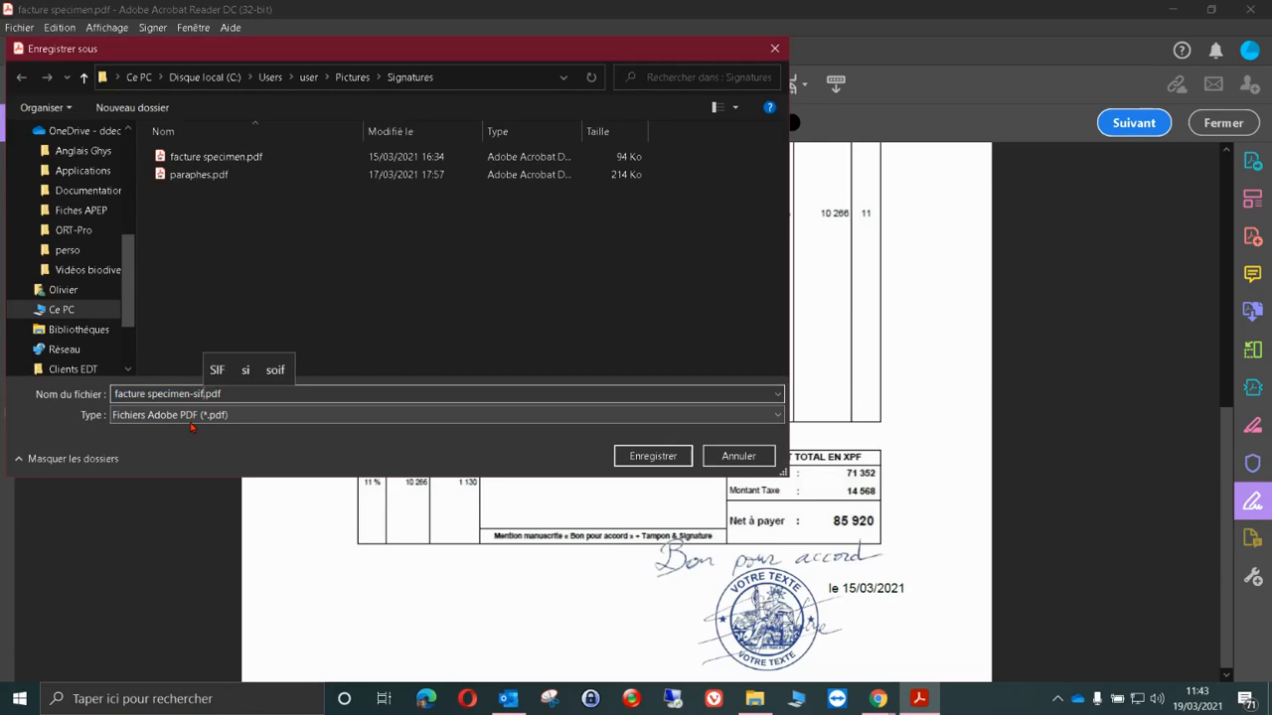
key(BackSpace)
text(gnée)
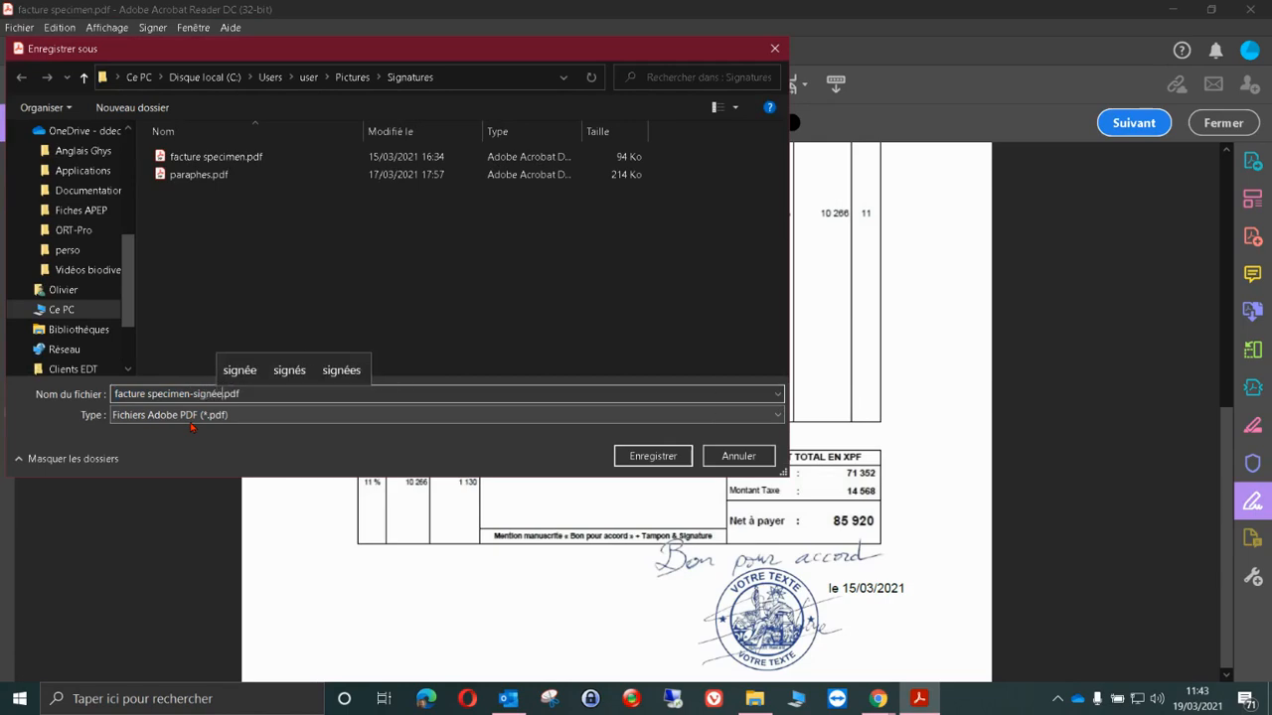
click(652, 456)
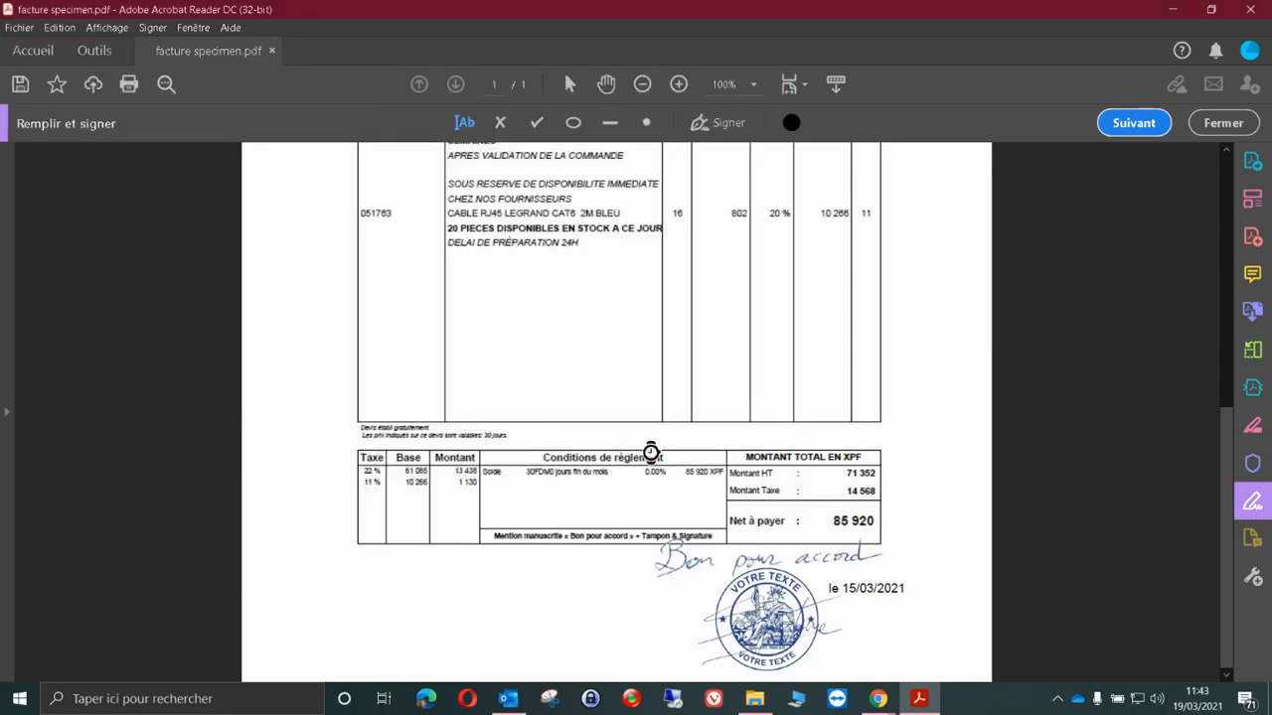
- Switch to the Signatures folder in File Explorer and close Adobe Acrobat Reader
click(755, 698)
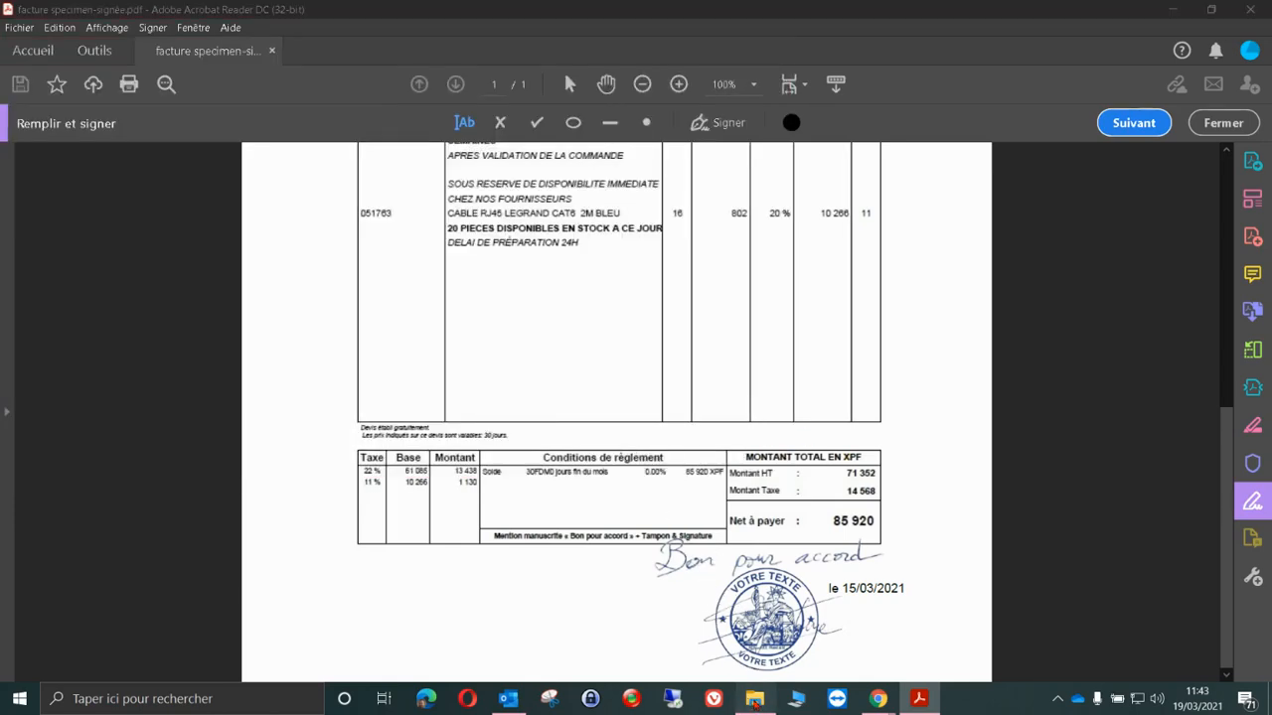
right_click(919, 701)
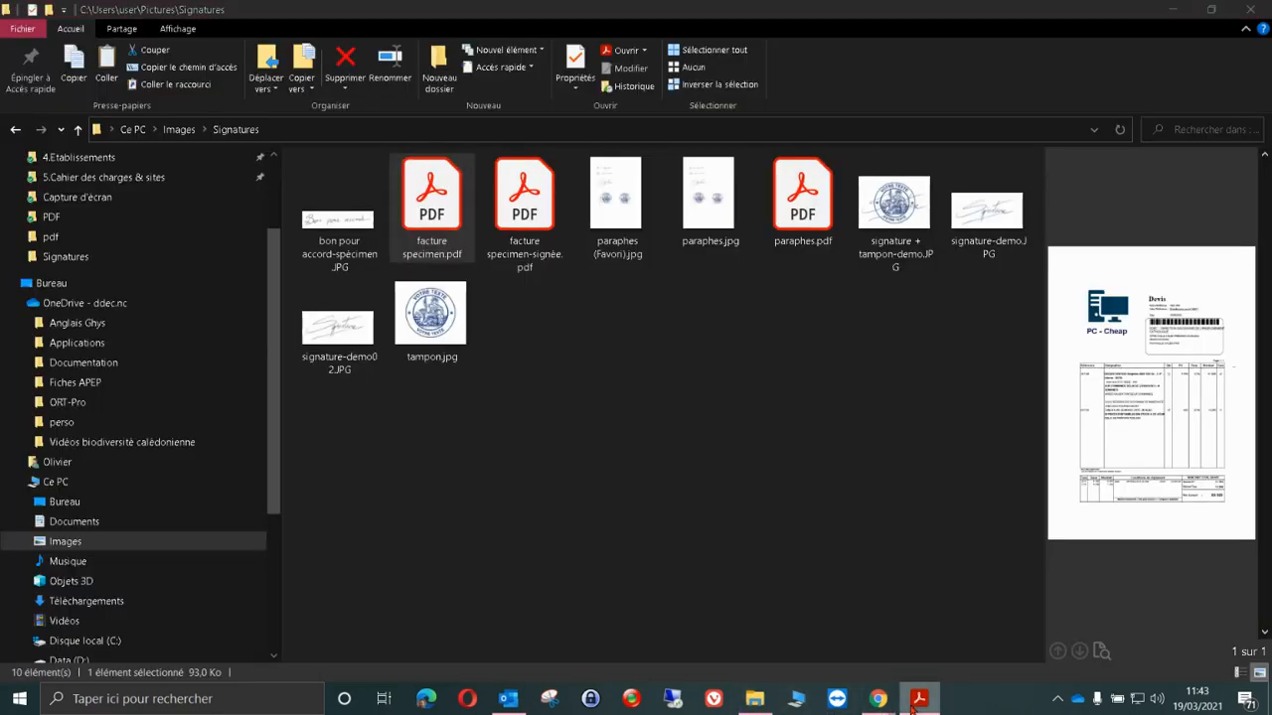
click(869, 673)
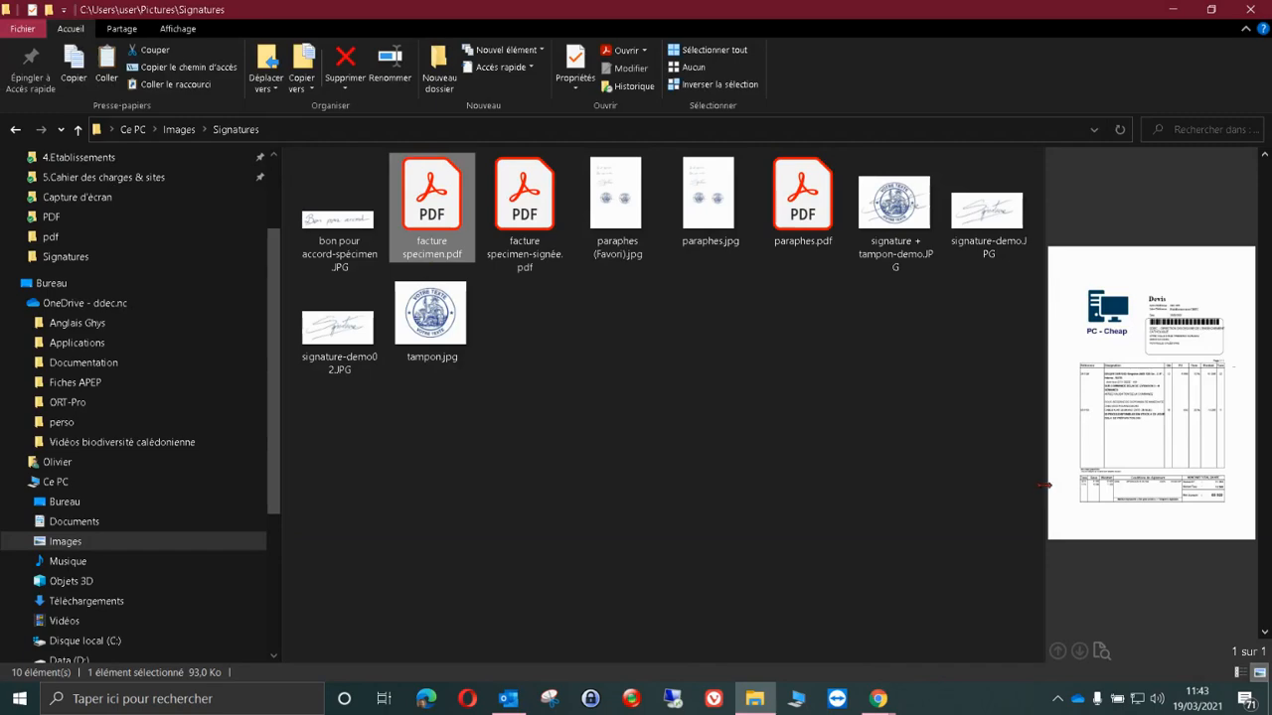
- Widen the file preview to check facture specimen-signée.pdf, and open it in Adobe Acrobat Reader to examine the signed page
drag(1042, 485, 909, 484)
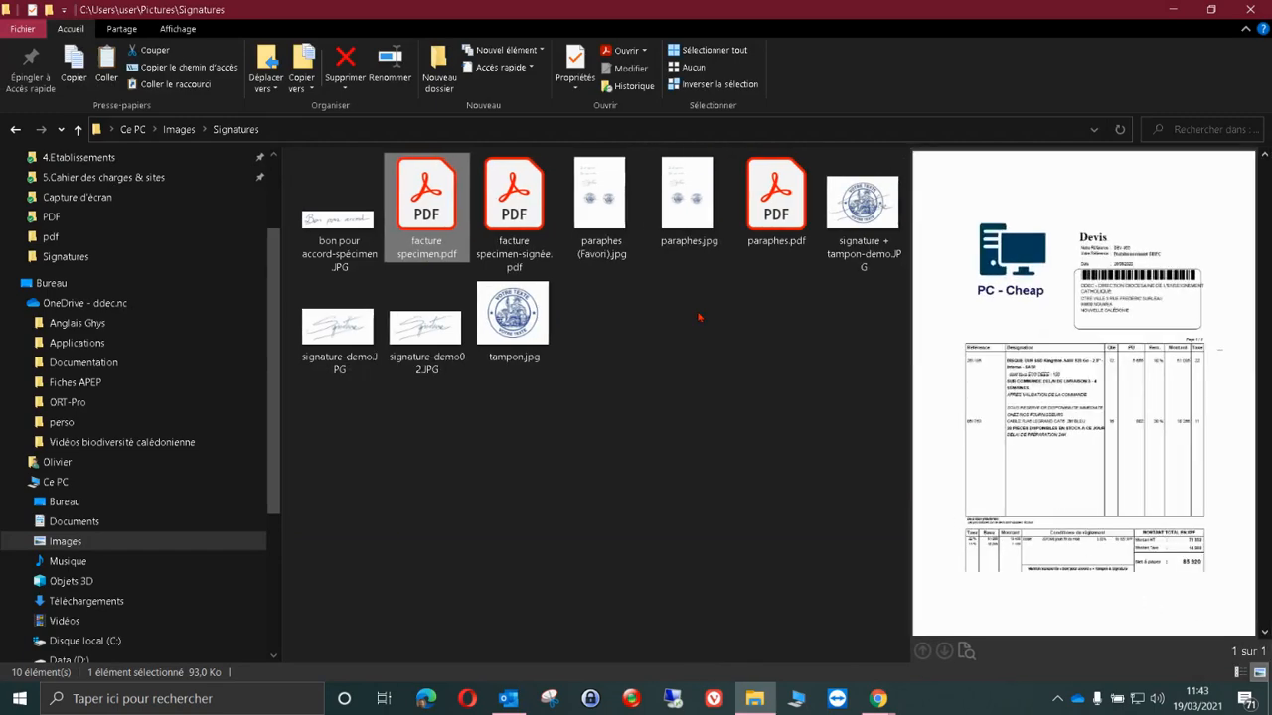
key(Right)
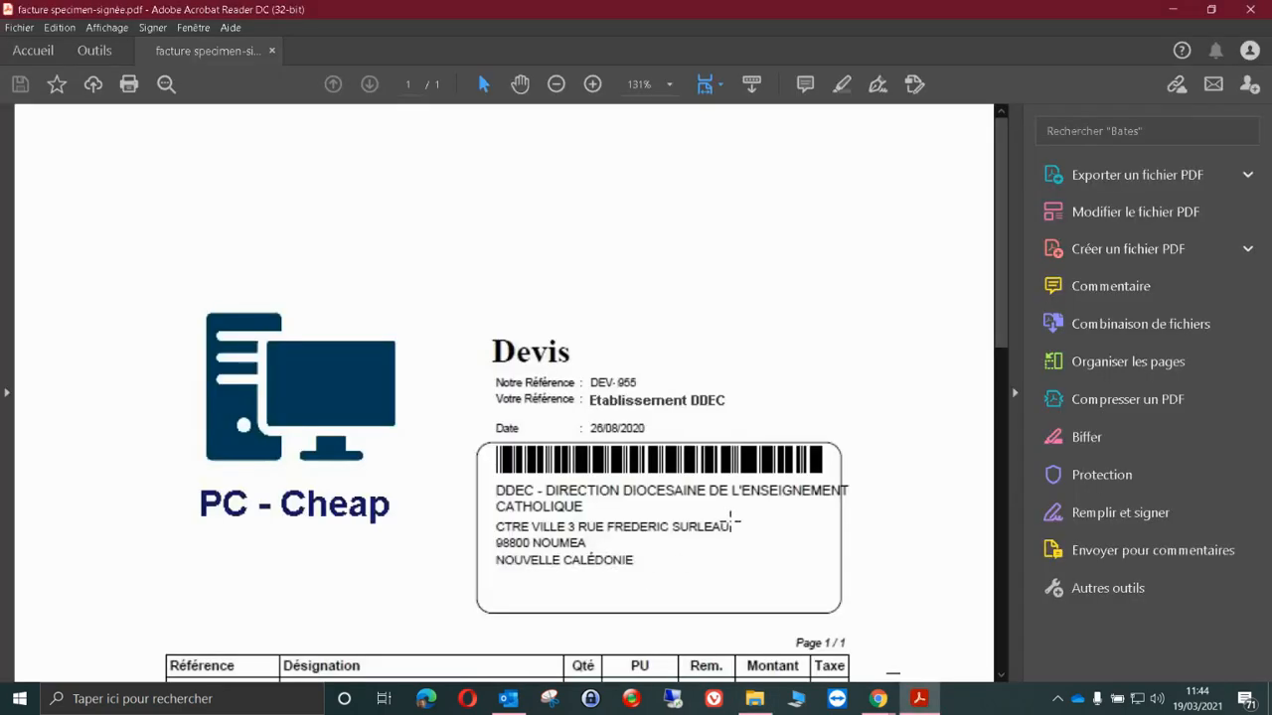
scroll(696, 566, down, 8)
scroll(737, 576, up, 10)
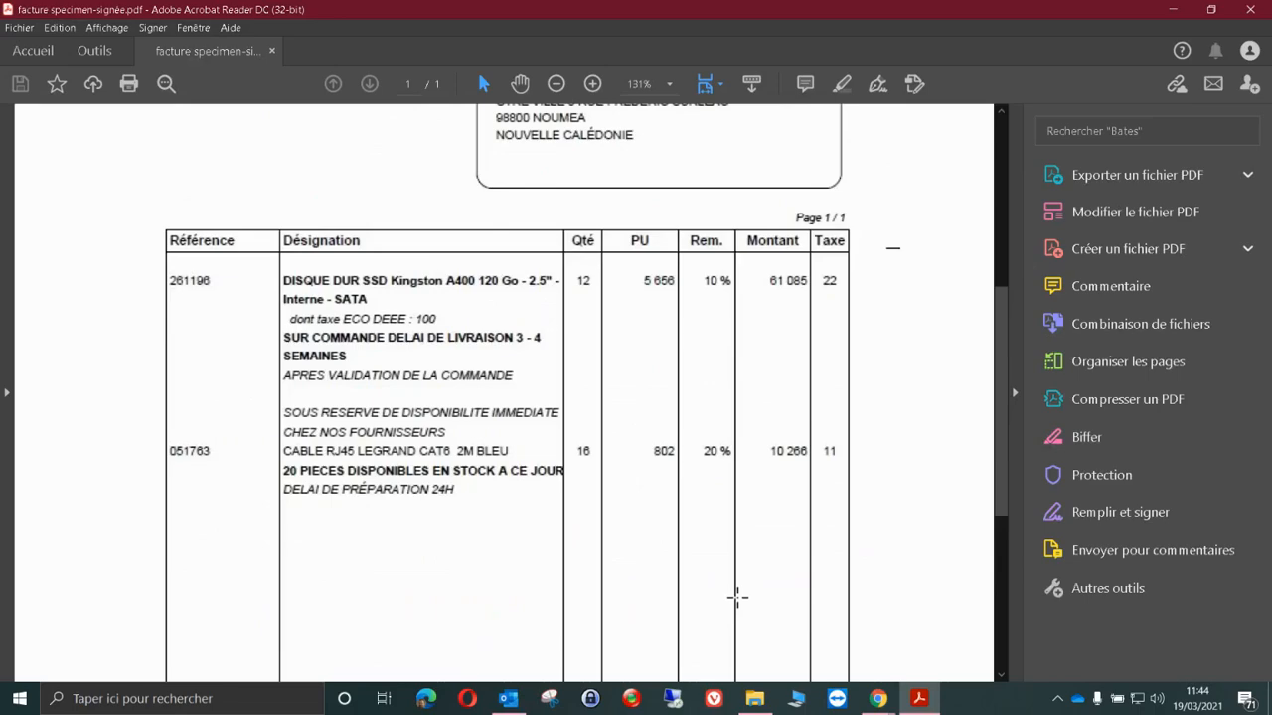
scroll(738, 596, up, 3)
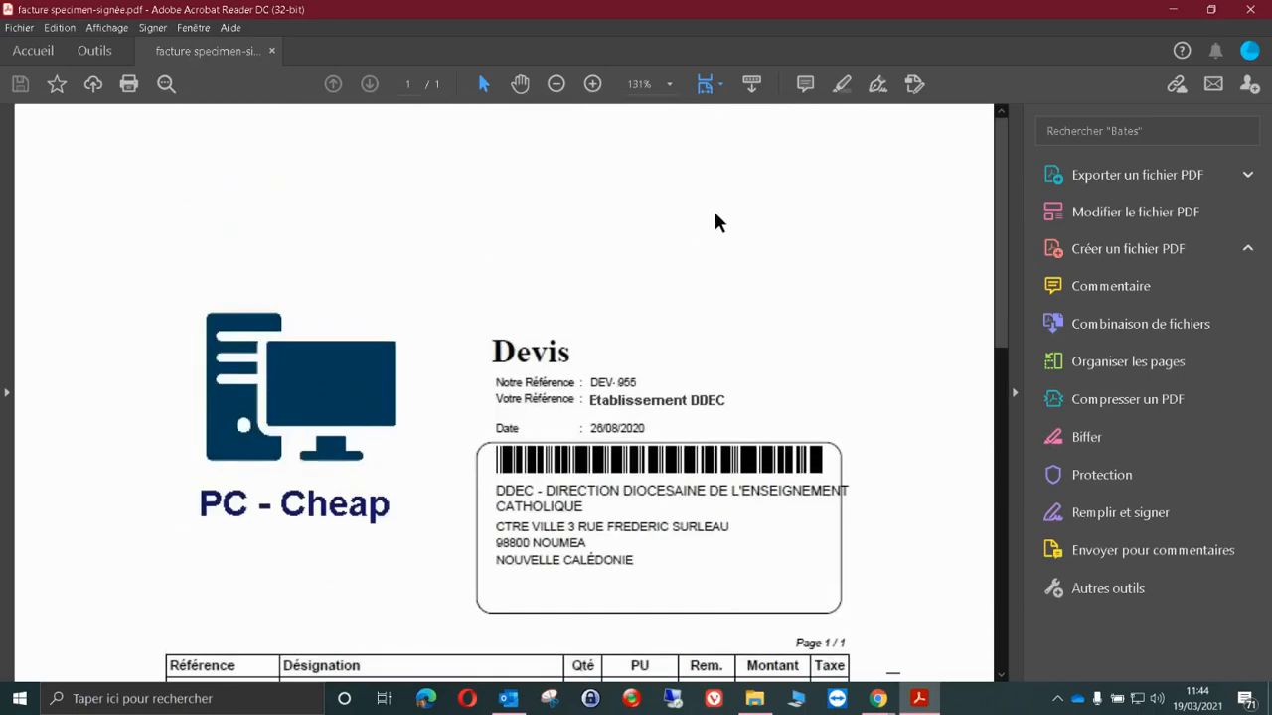
- Replace the saved "Bon pour accord" initials with the image signature-demo02.JPG, keeping the new initials saved
click(876, 87)
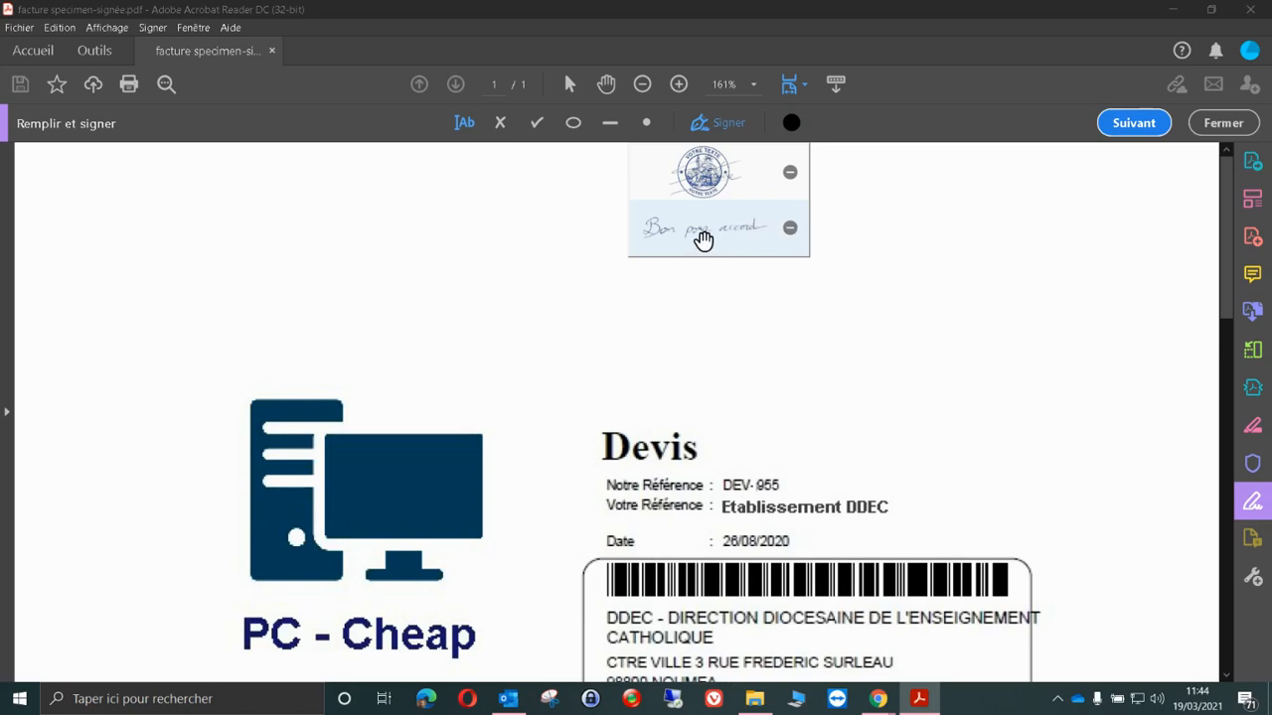
click(790, 230)
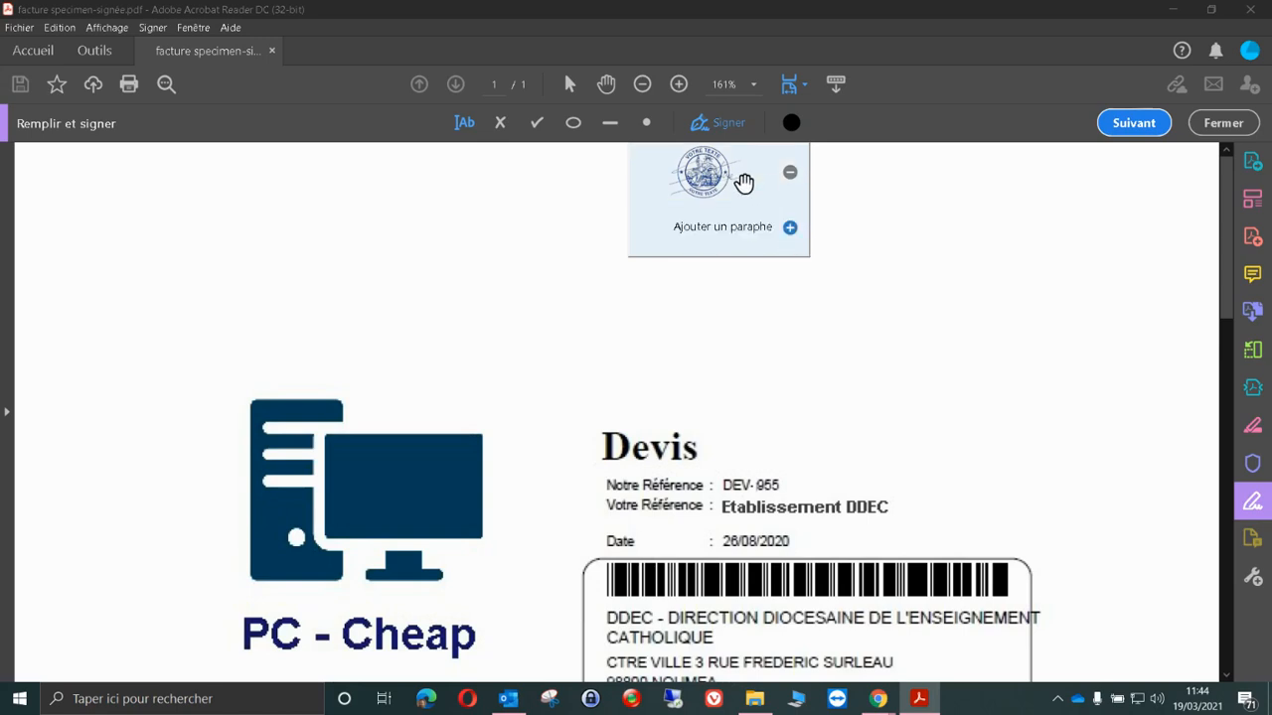
click(790, 230)
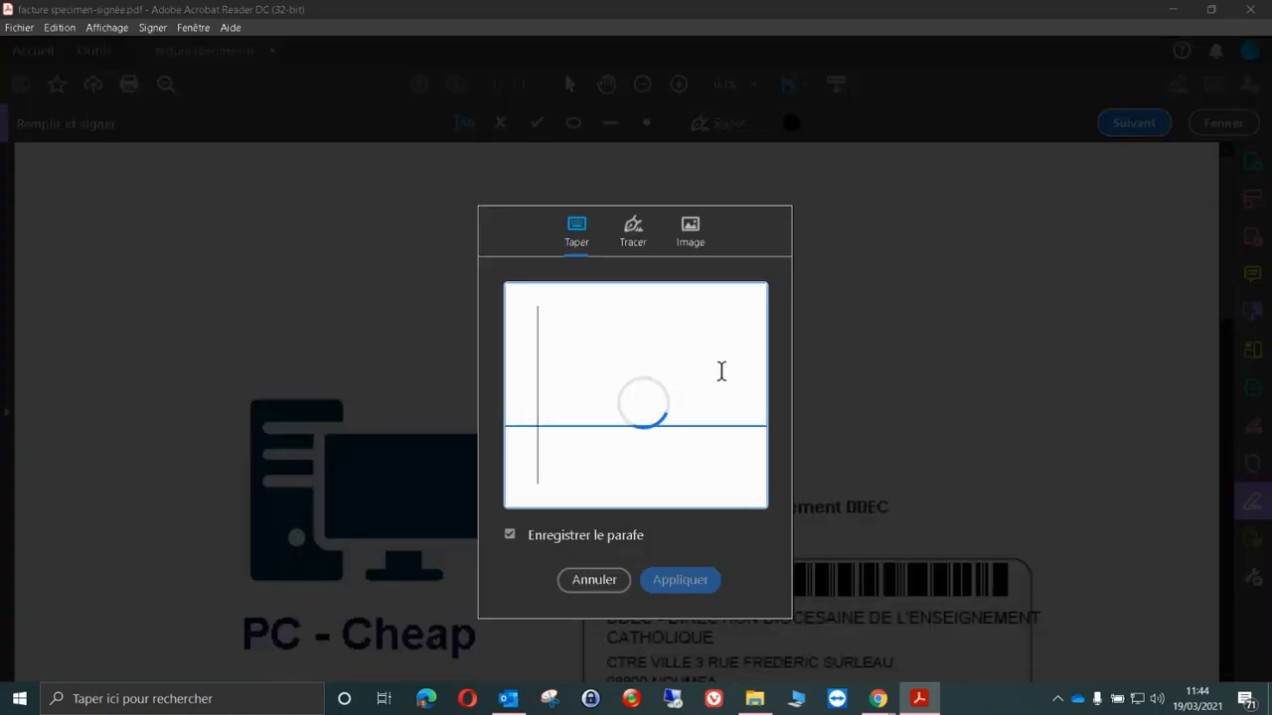
click(696, 239)
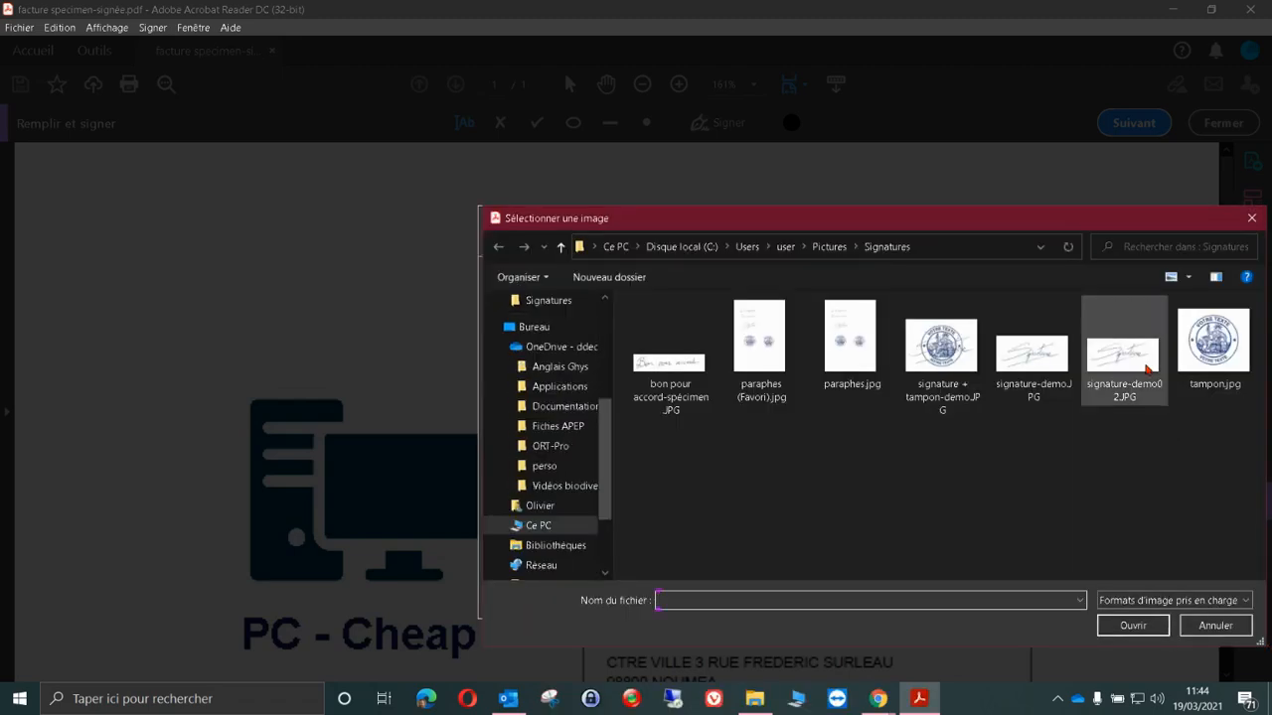
click(1141, 364)
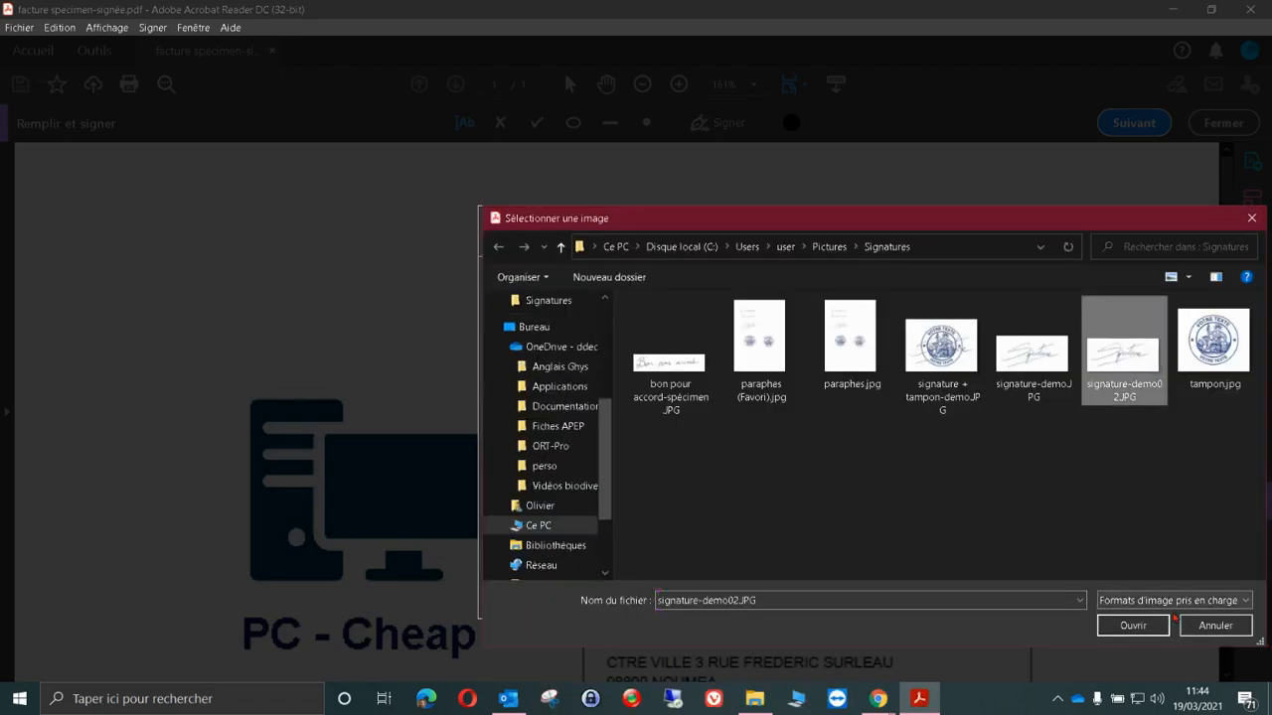
click(1133, 624)
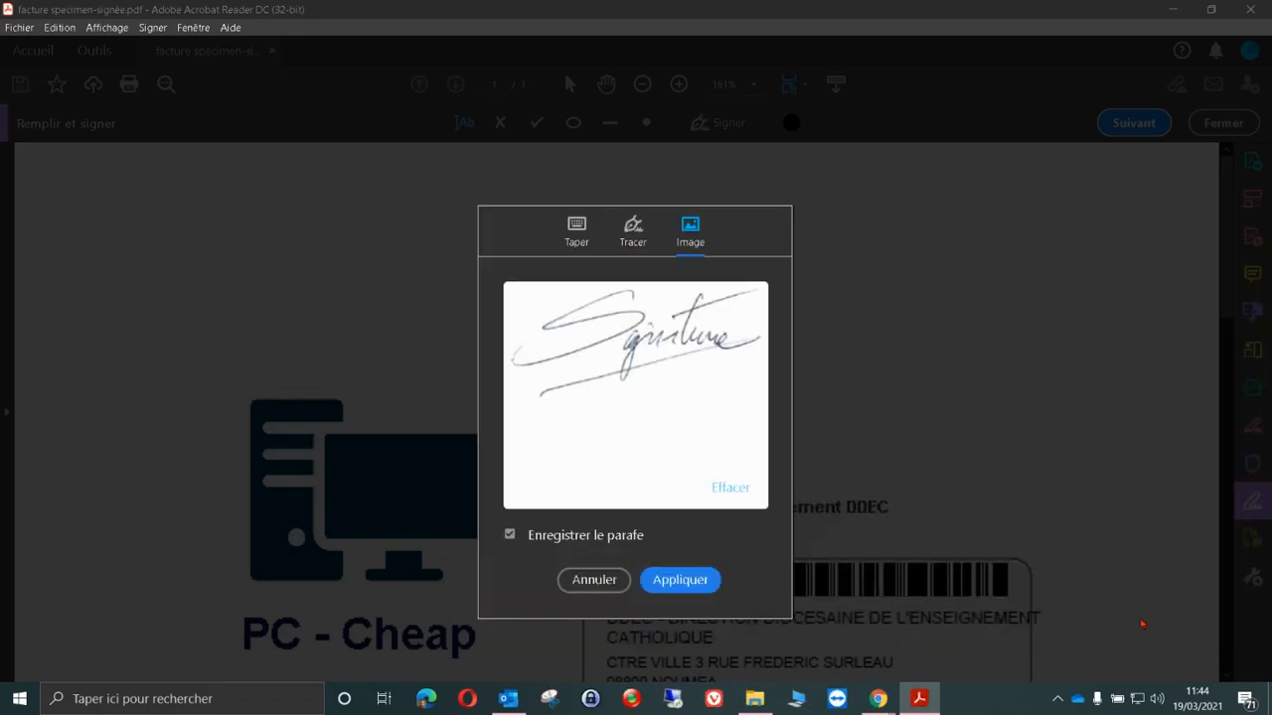
click(702, 580)
- Place the signature initials in the blank area beside the stamp, below the payment conditions table
scroll(636, 412, down, 10)
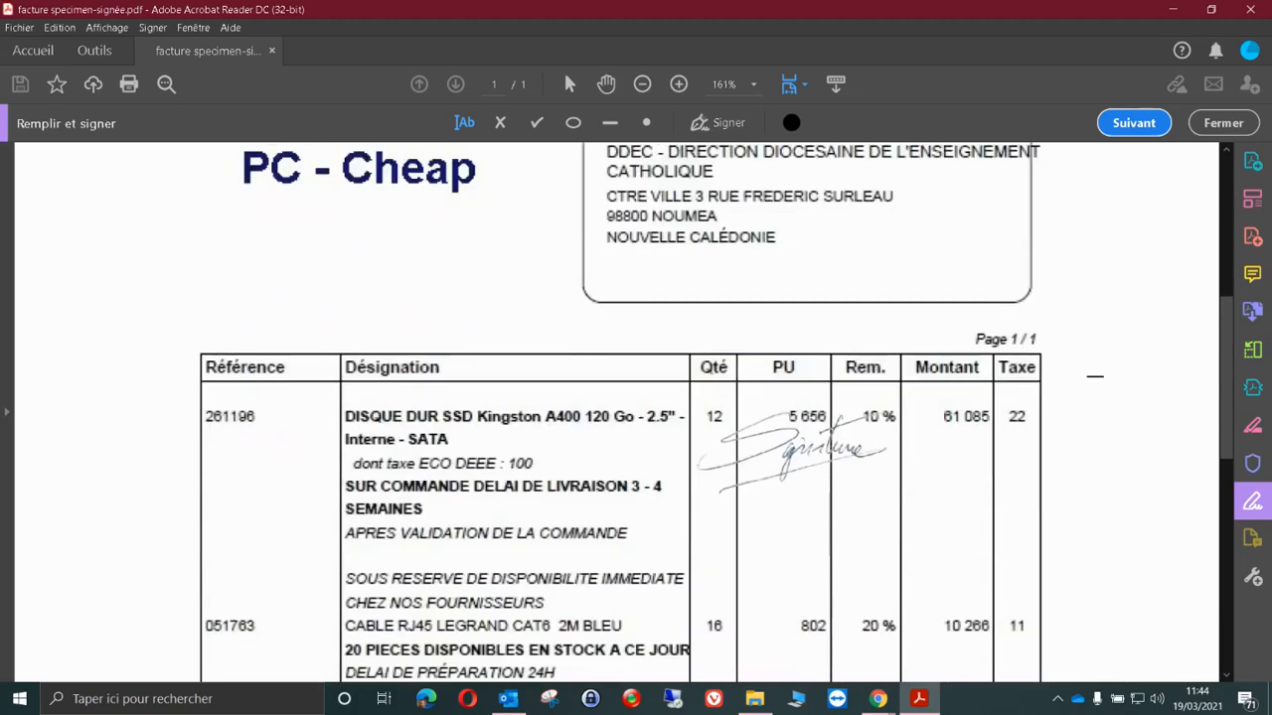
scroll(635, 412, down, 1)
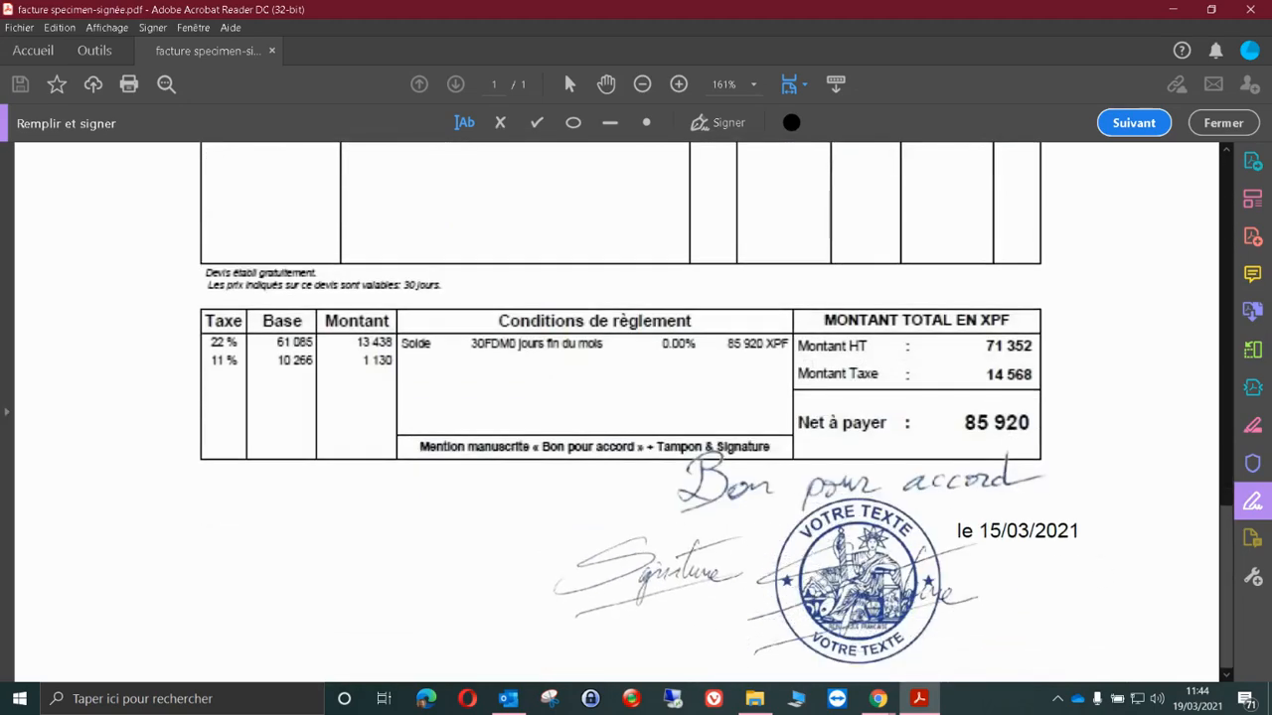
click(440, 559)
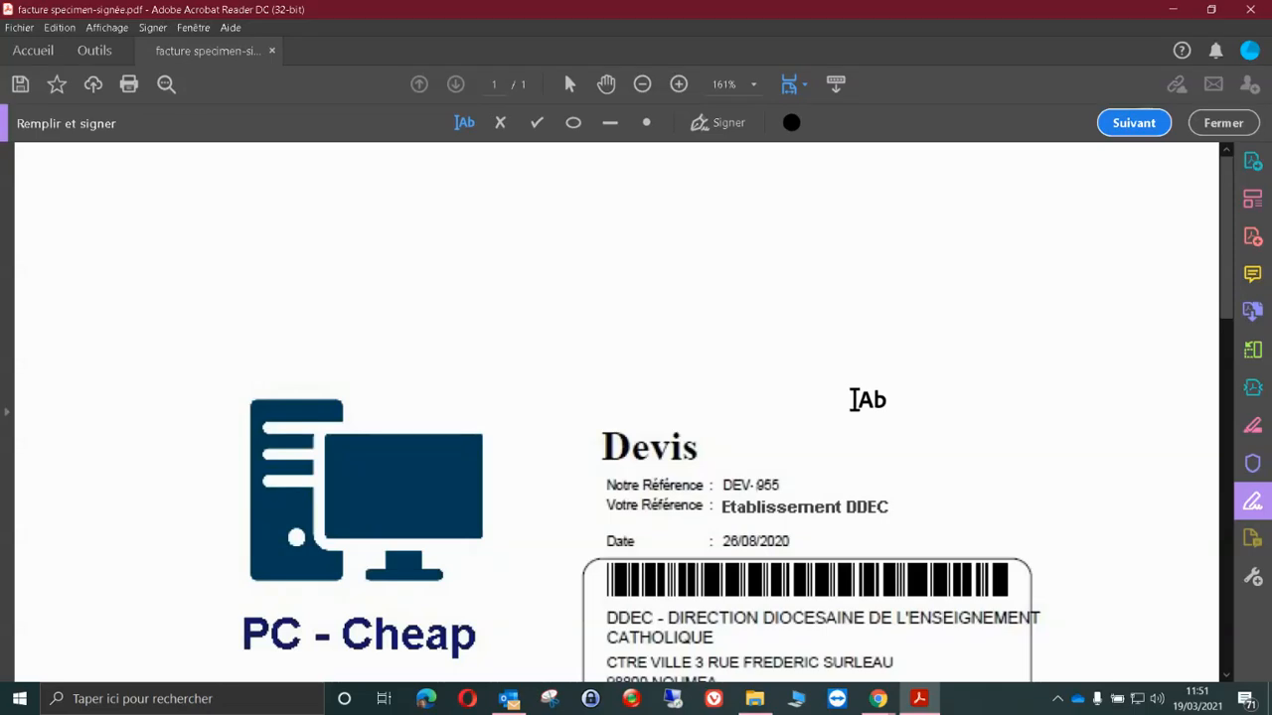
- Delete the saved signature initials and start adding new initials in the Tracer (draw) mode
scroll(868, 399, down, 5)
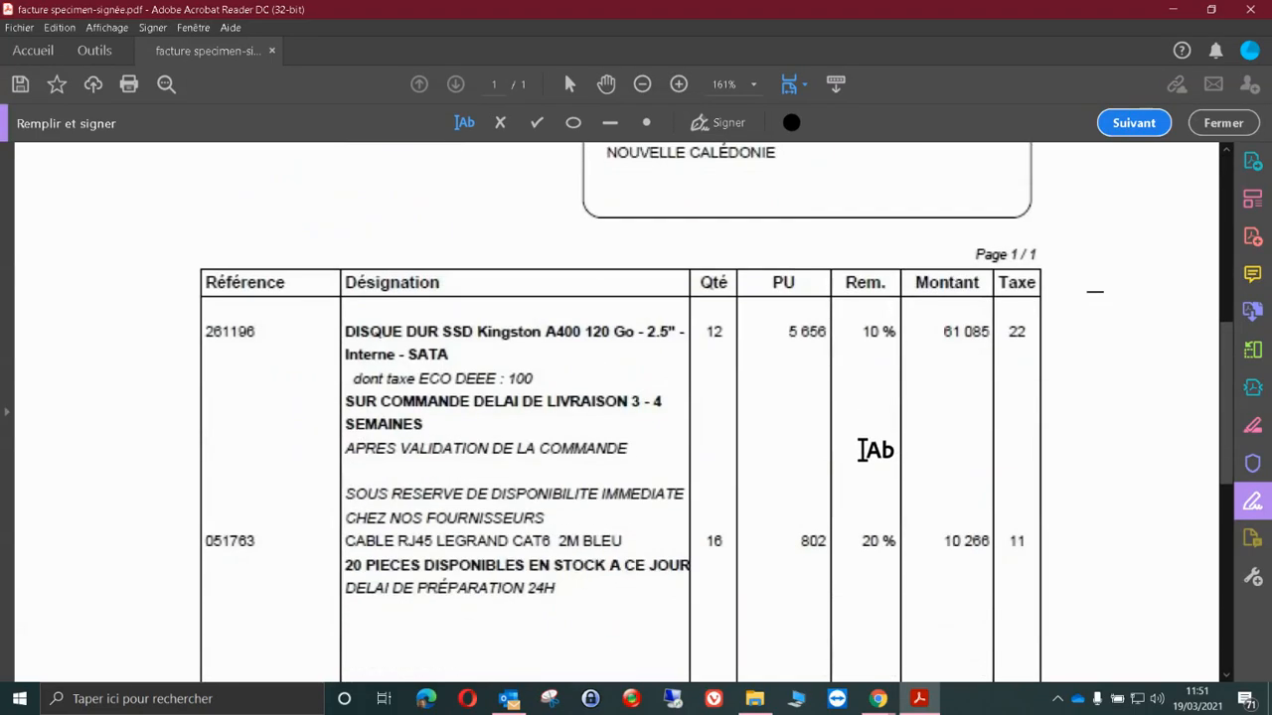
scroll(867, 470, up, 5)
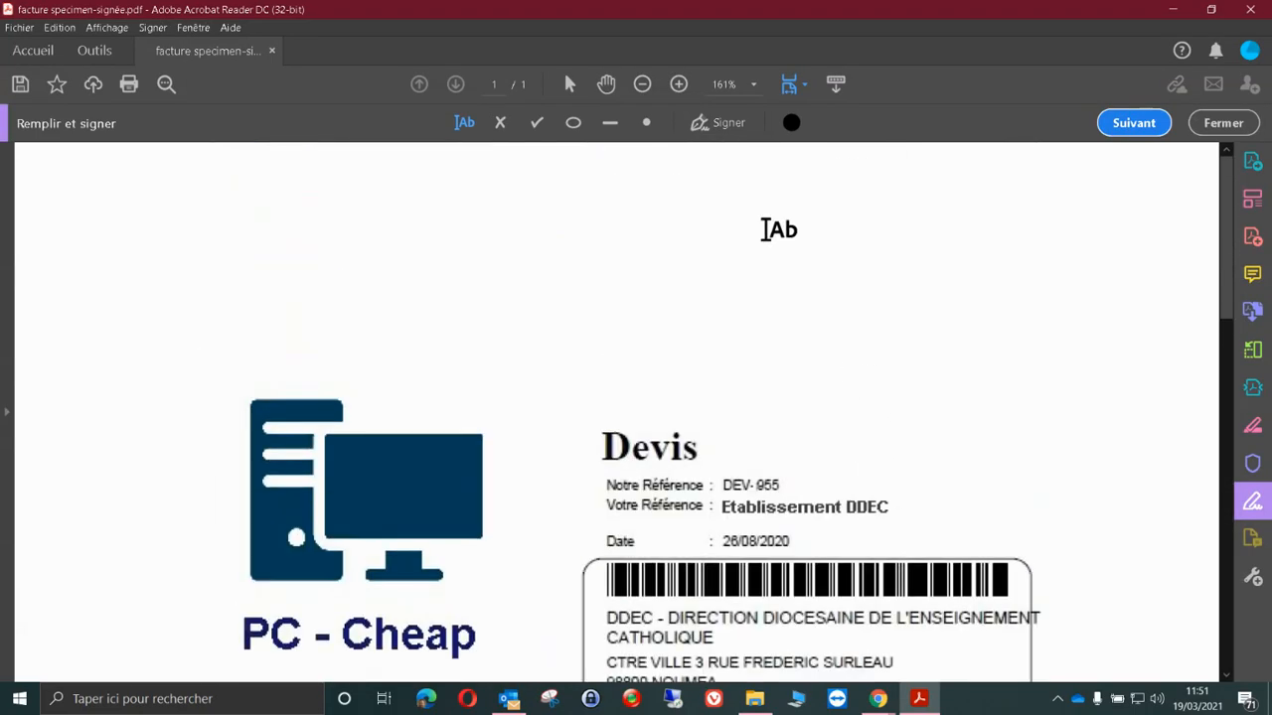
click(718, 124)
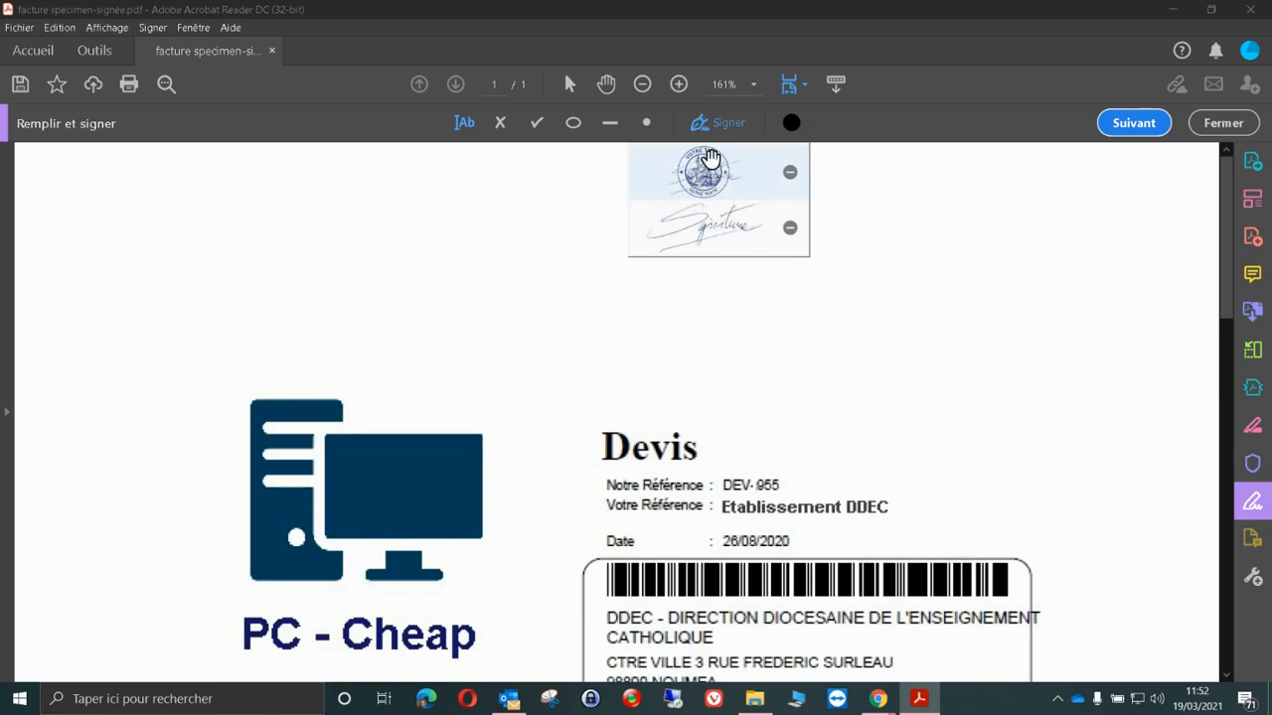
click(791, 228)
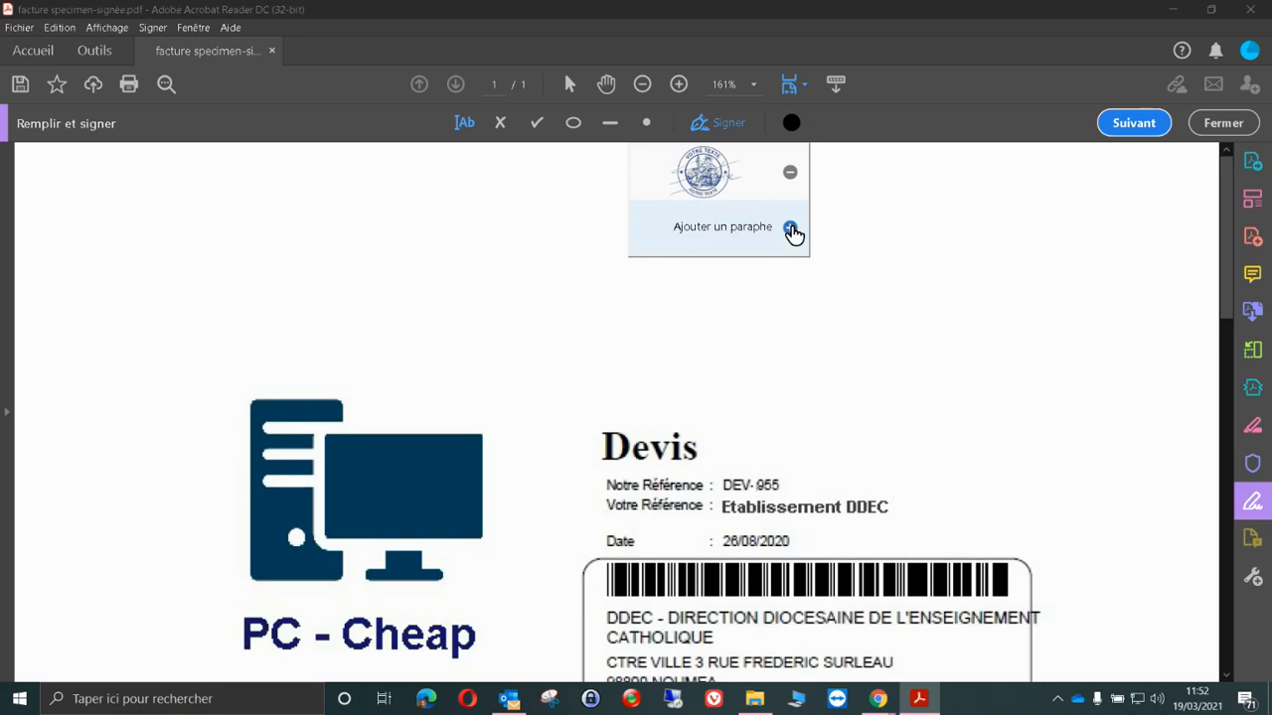
click(790, 230)
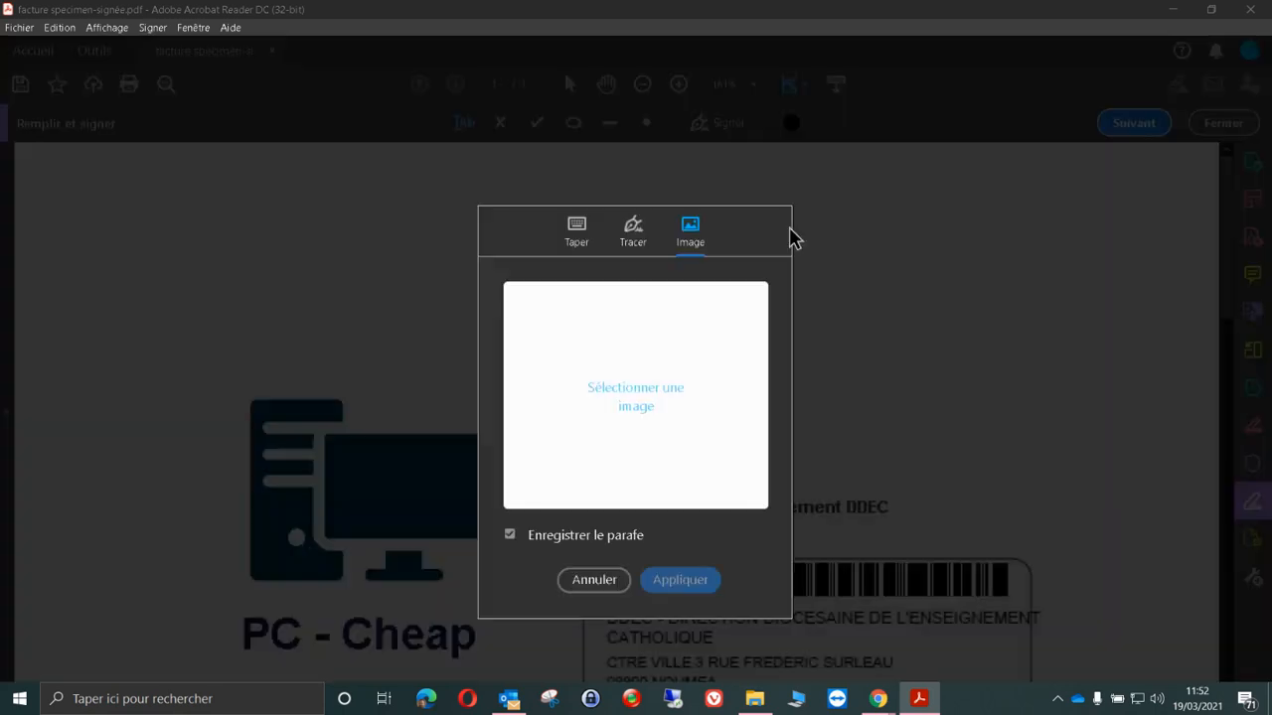
click(641, 238)
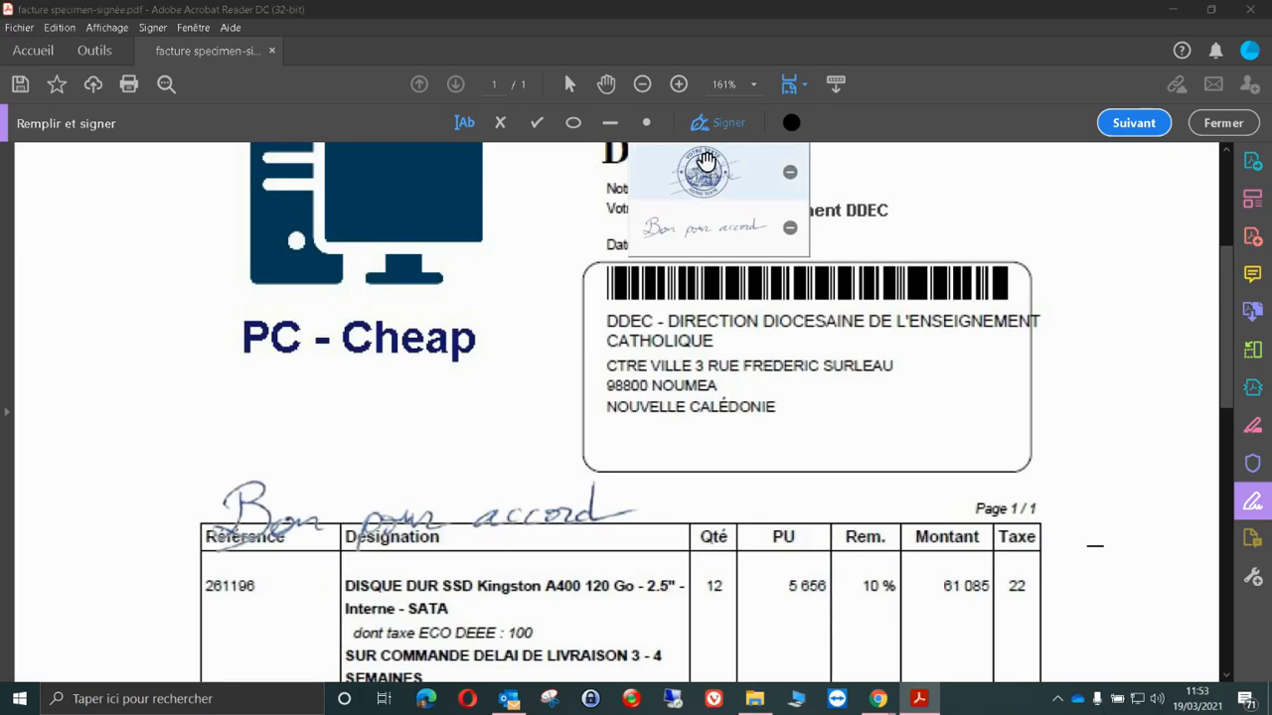
- Switch to the Signatures folder in File Explorer, preview paraphes.pdf, and open it in Adobe Acrobat Reader to examine its signatures and stamps
click(755, 698)
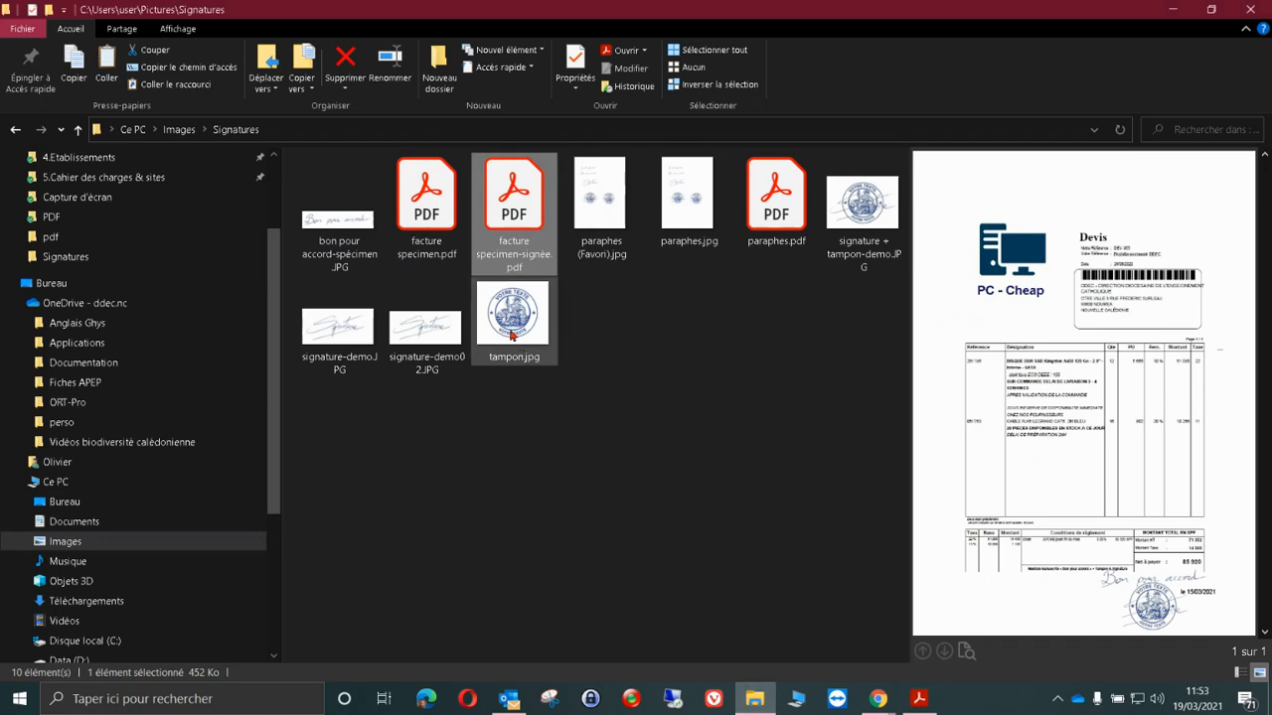
click(775, 210)
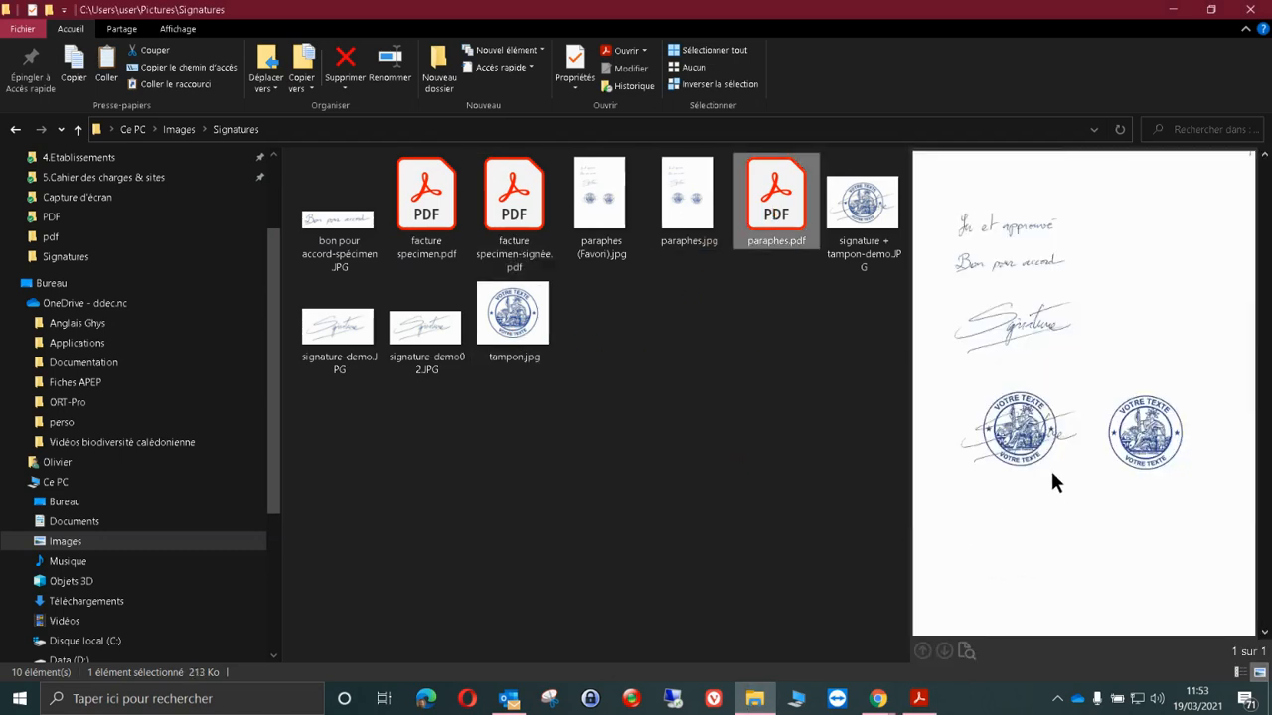
double_click(795, 217)
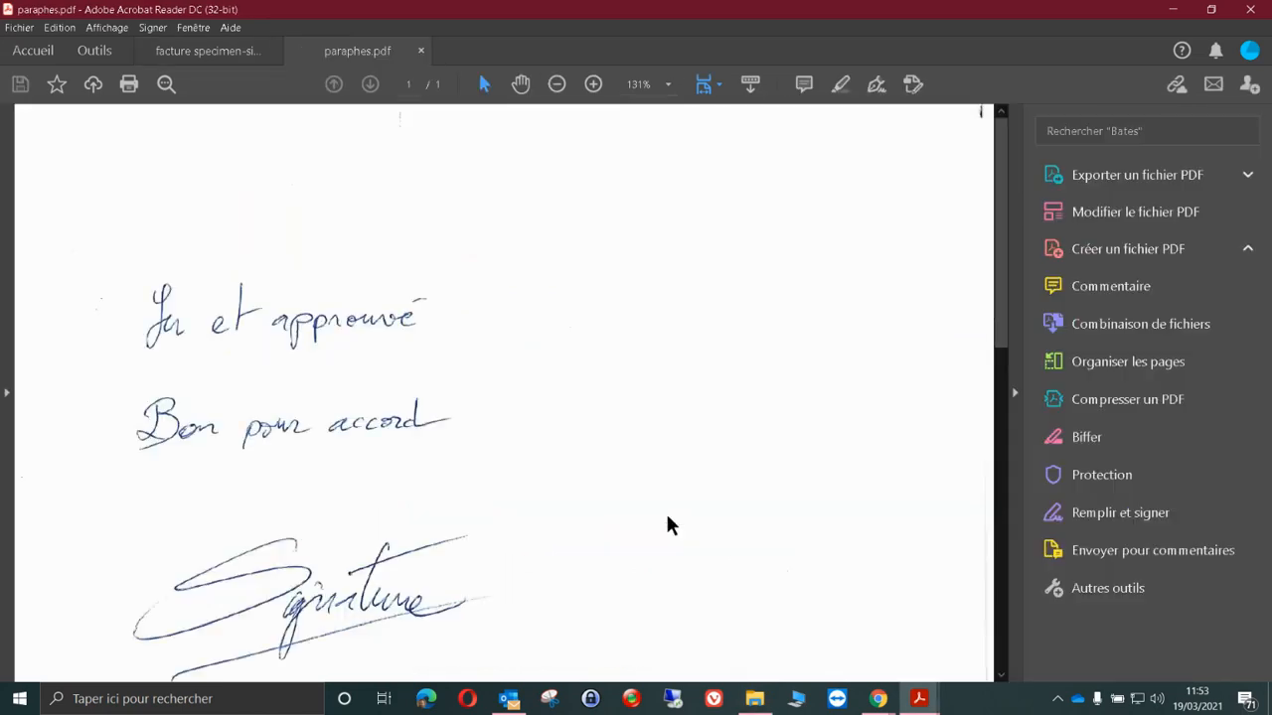
scroll(666, 511, down, 5)
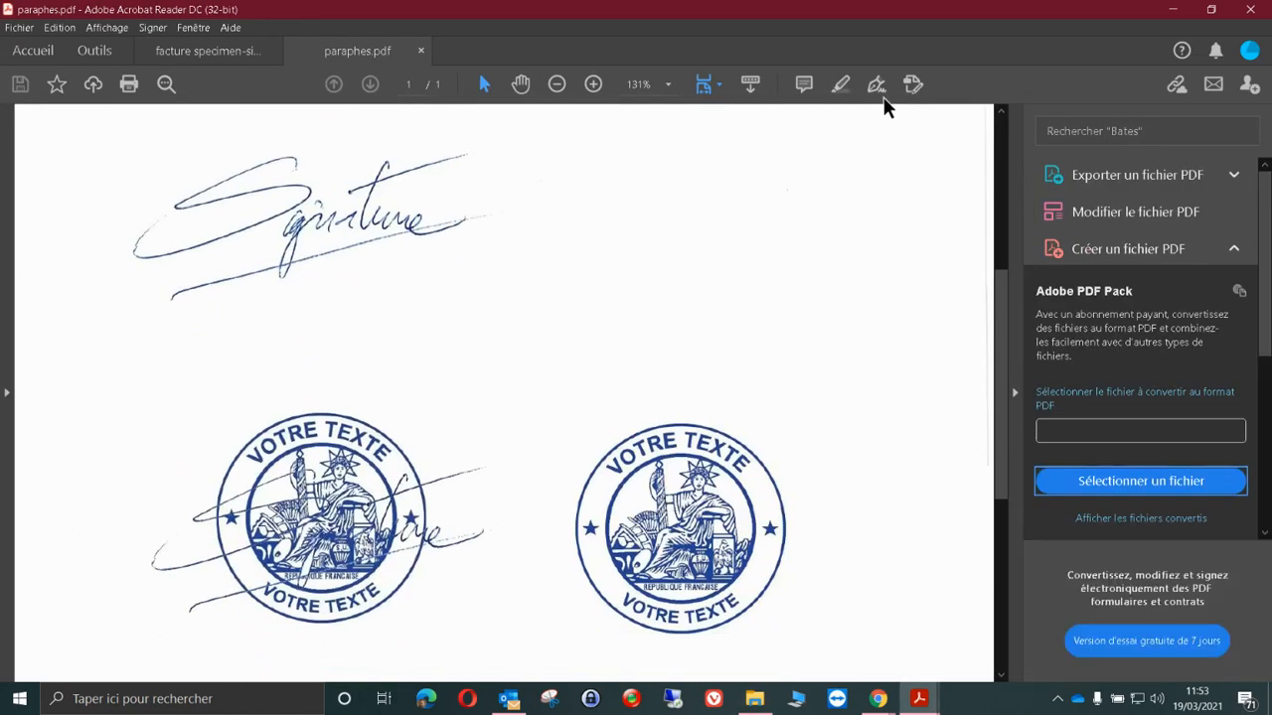
- Insert the saved stamp signature in the blank area of paraphes.pdf, beside the handwritten signature and above the plain stamp
click(877, 97)
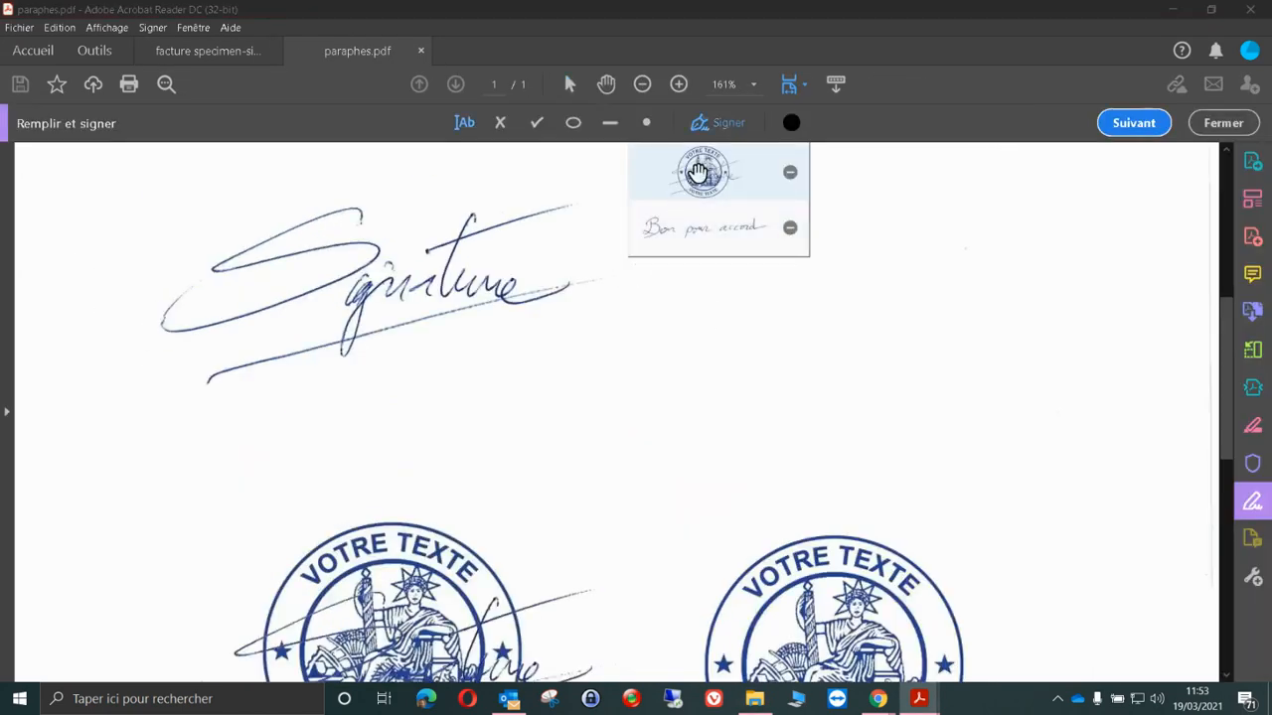
click(698, 174)
click(843, 362)
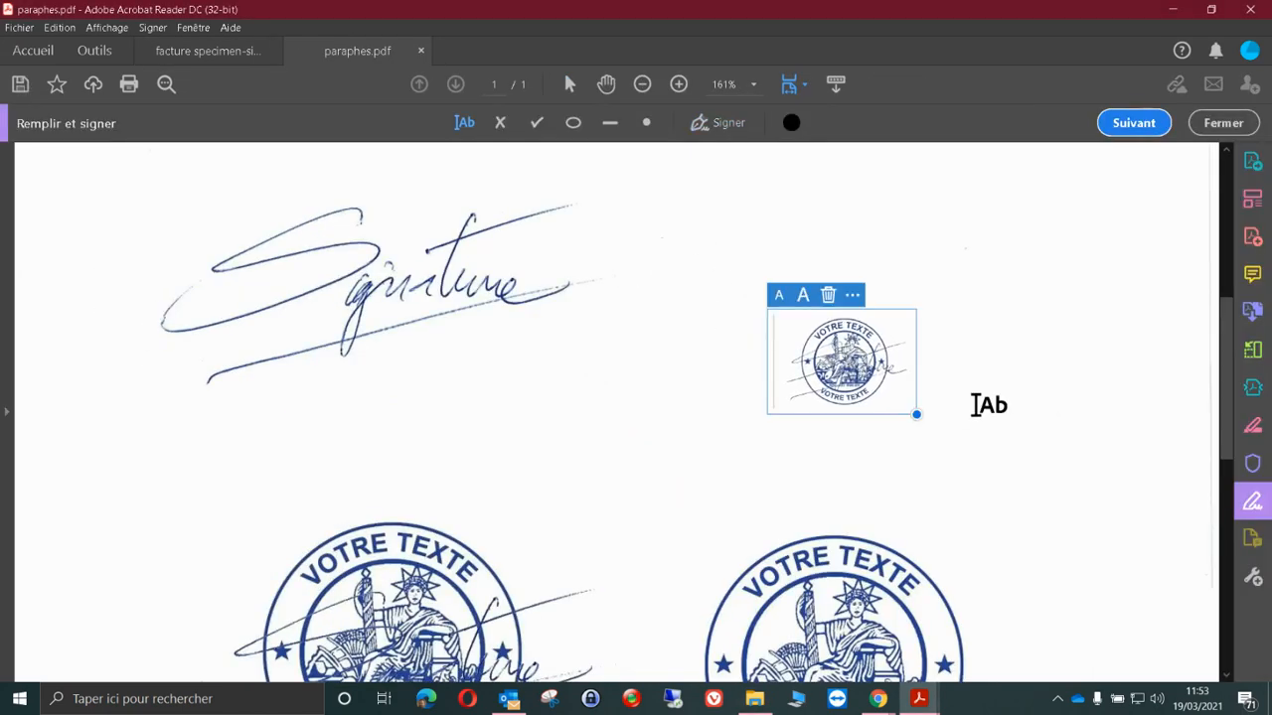